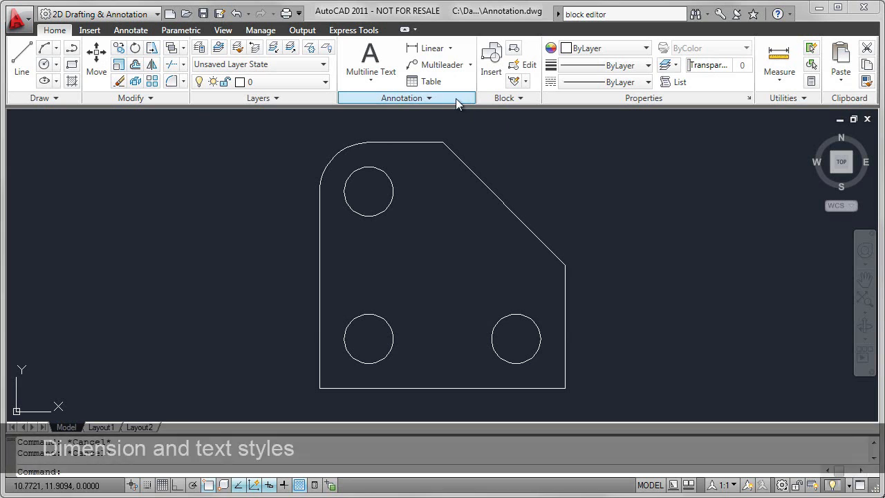
# Review the Standard text style settings and the Dimension Style Manager without changing anything.
pyautogui.click(453, 99)
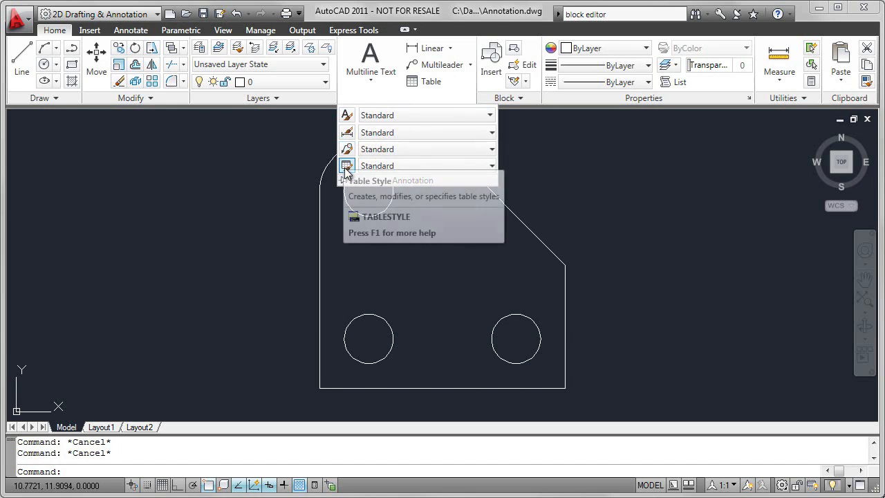
pyautogui.click(347, 117)
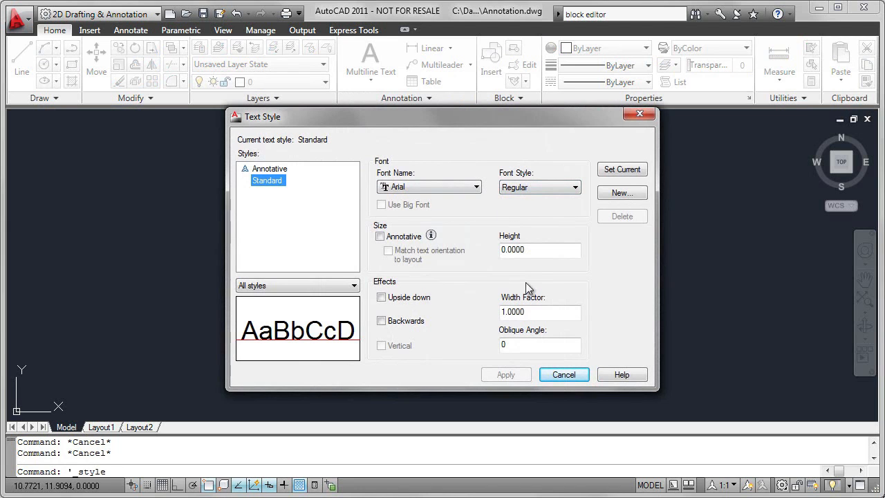
pyautogui.click(571, 374)
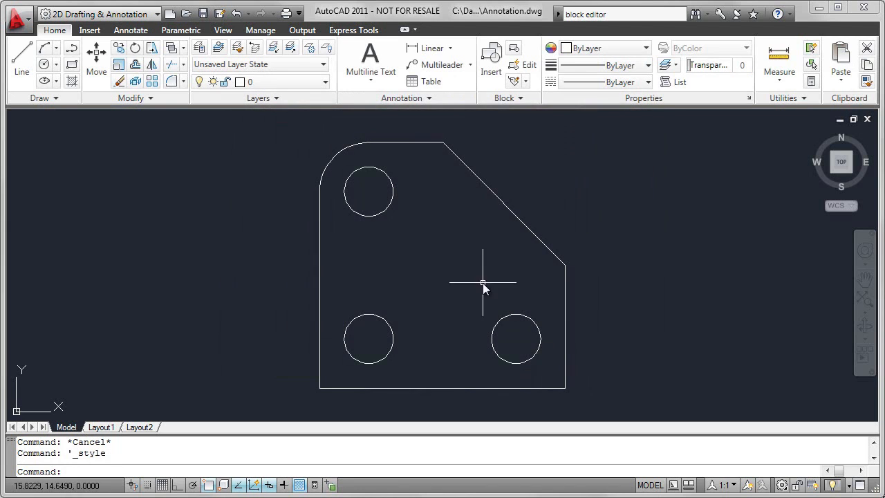
pyautogui.click(429, 98)
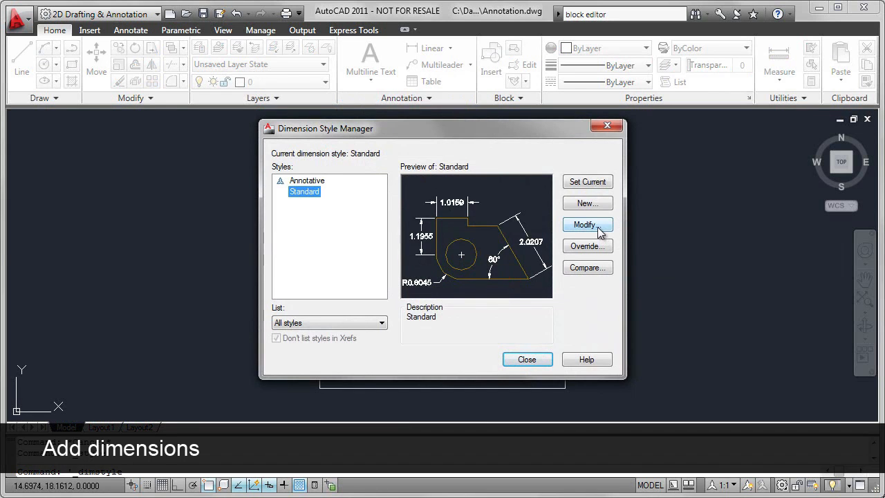
pyautogui.click(534, 365)
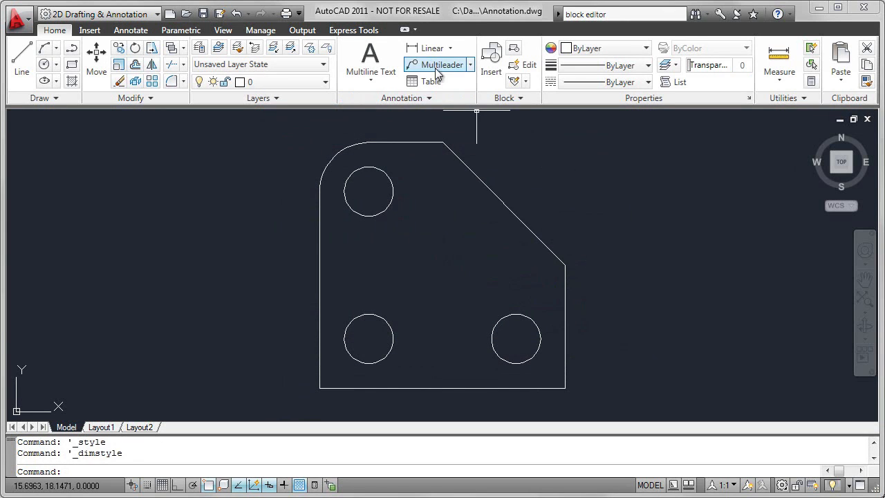
# Try a linear dimension between the two endpoints of the plate's right vertical edge and undo it.
pyautogui.click(430, 48)
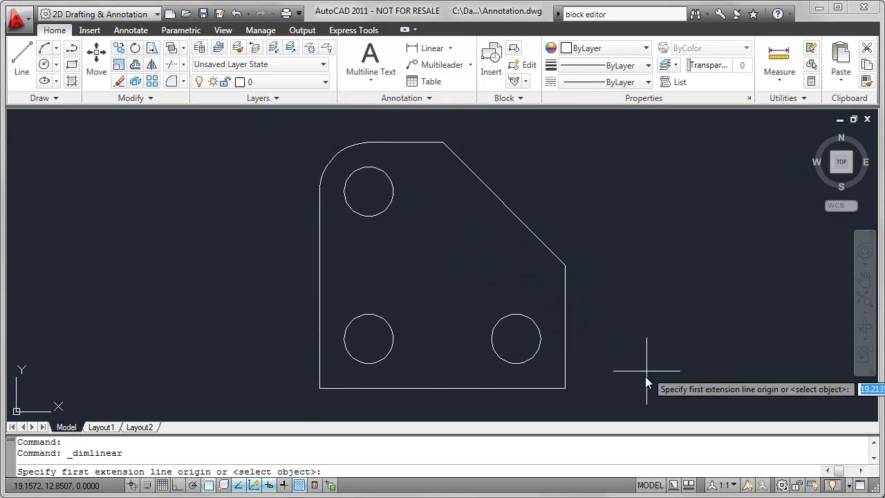
pyautogui.click(563, 389)
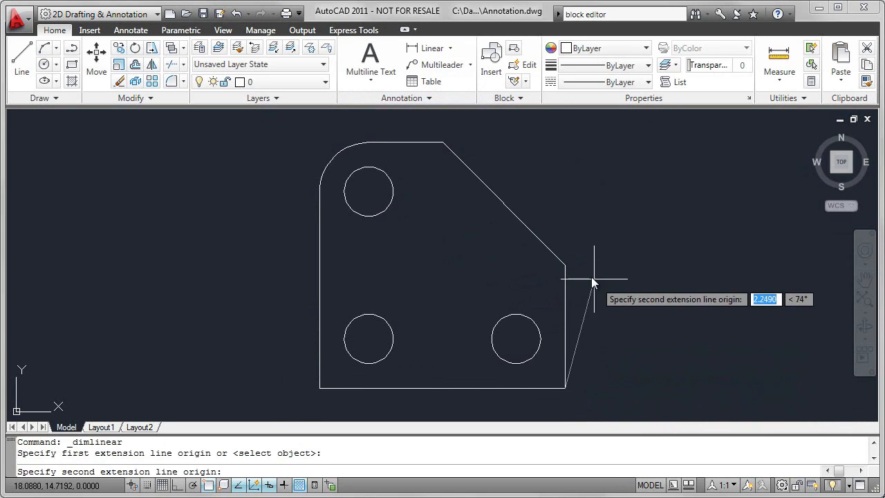
pyautogui.click(565, 264)
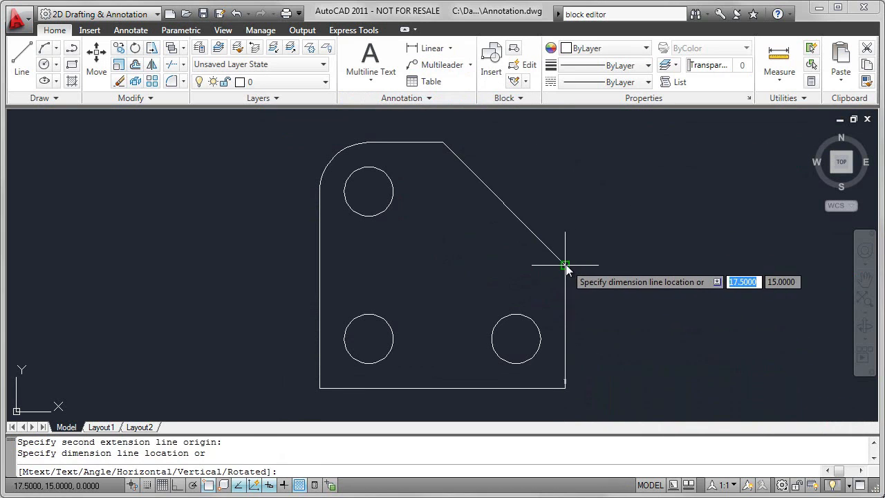
pyautogui.click(611, 326)
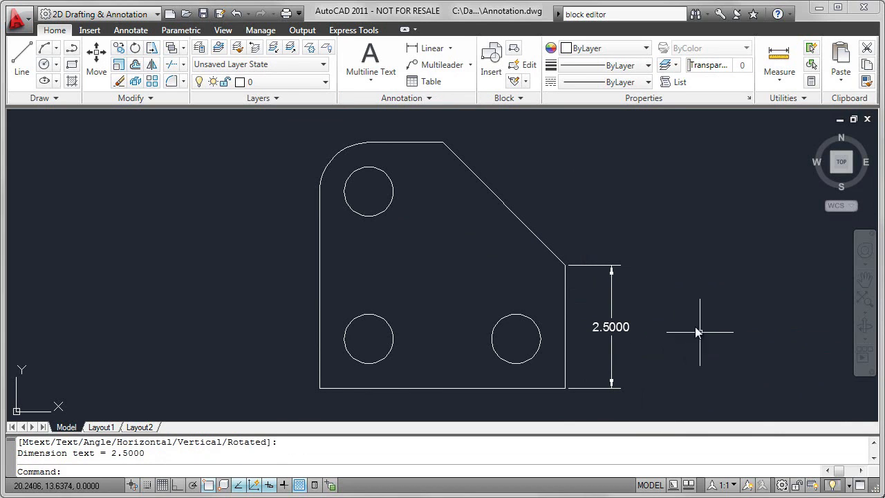
pyautogui.click(237, 15)
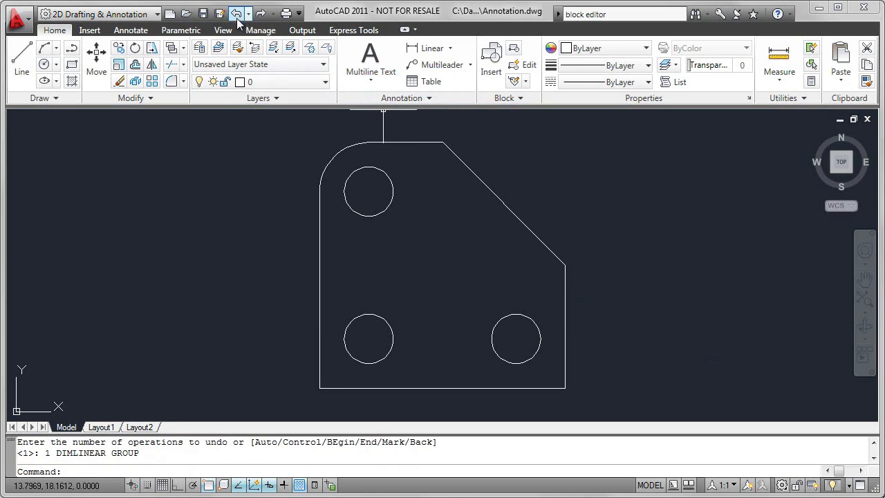
# Modify the Standard dimension style so its primary linear units use a precision of 0.00.
pyautogui.click(407, 99)
pyautogui.click(347, 132)
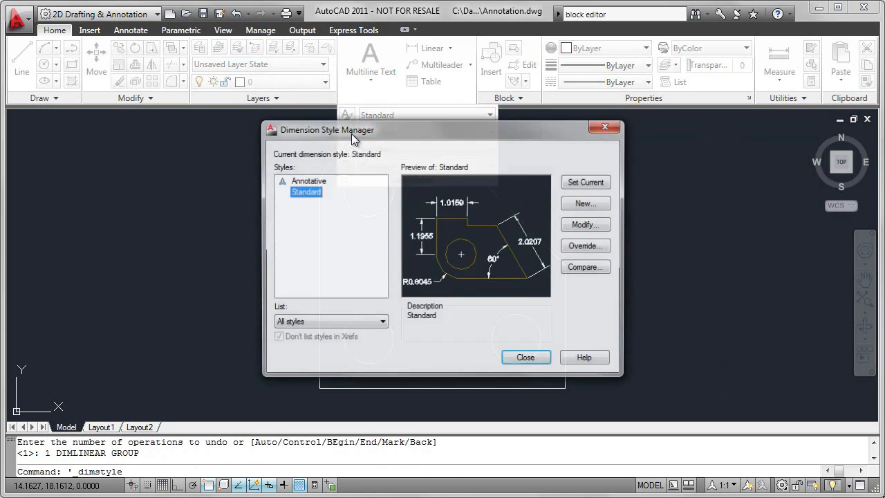
pyautogui.click(584, 225)
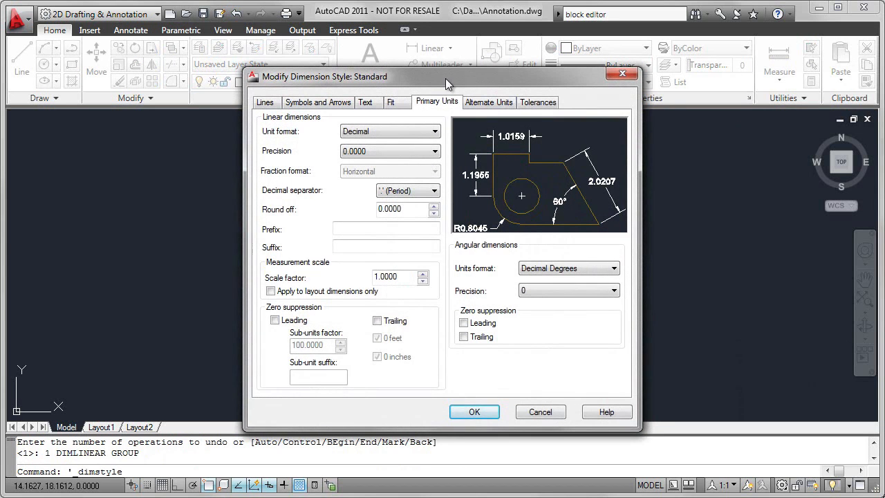
pyautogui.click(434, 152)
pyautogui.click(372, 181)
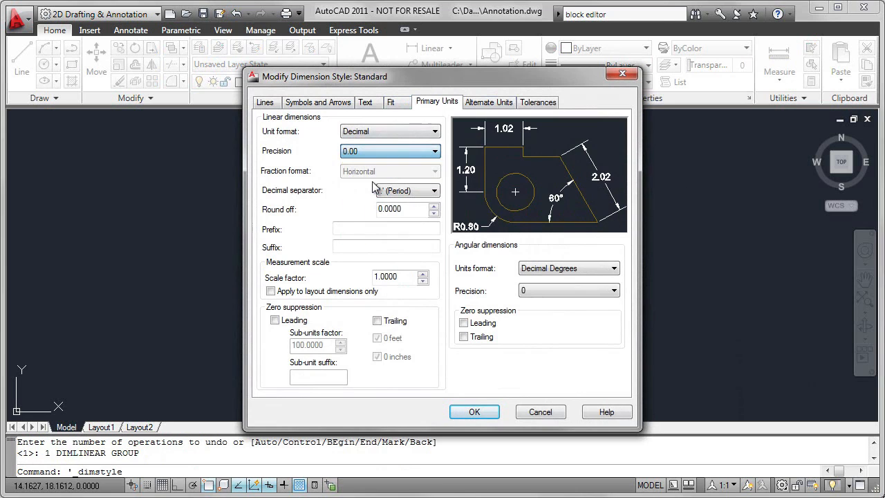
pyautogui.click(477, 412)
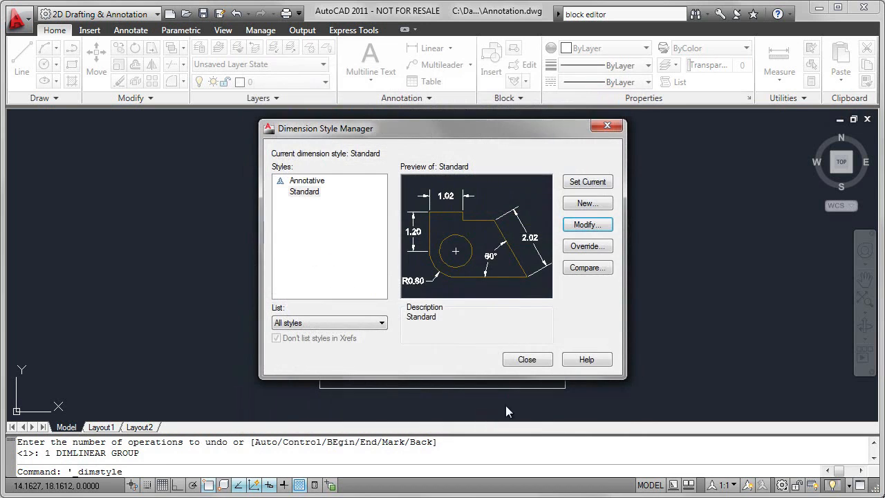
pyautogui.click(526, 360)
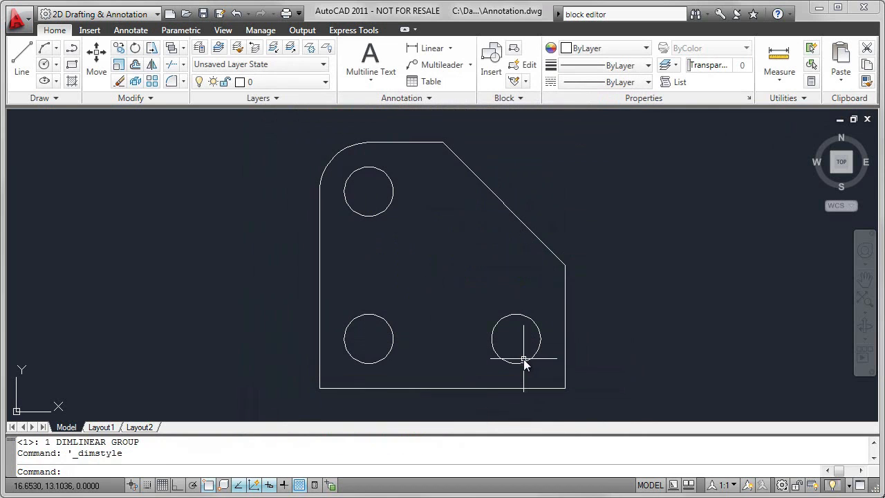
# Add a linear dimension to the plate's right vertical edge by selecting the edge itself, placed outside the plate.
pyautogui.click(430, 47)
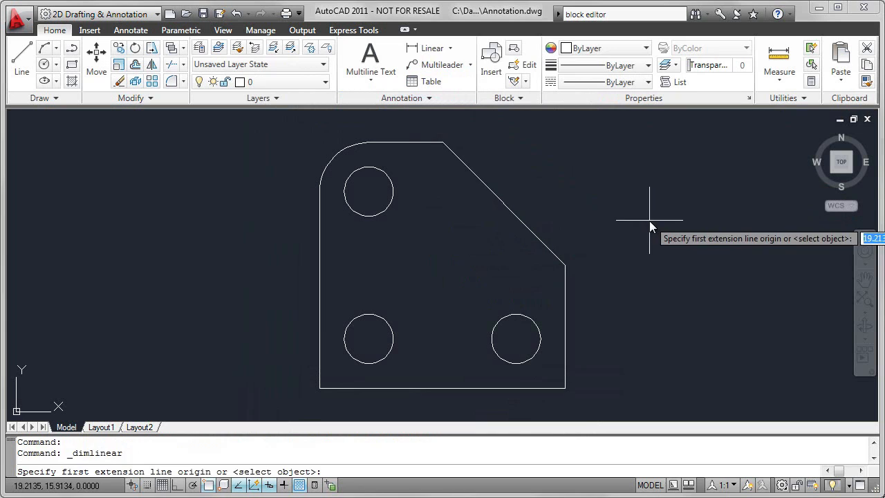
pyautogui.press('Return')
pyautogui.click(566, 340)
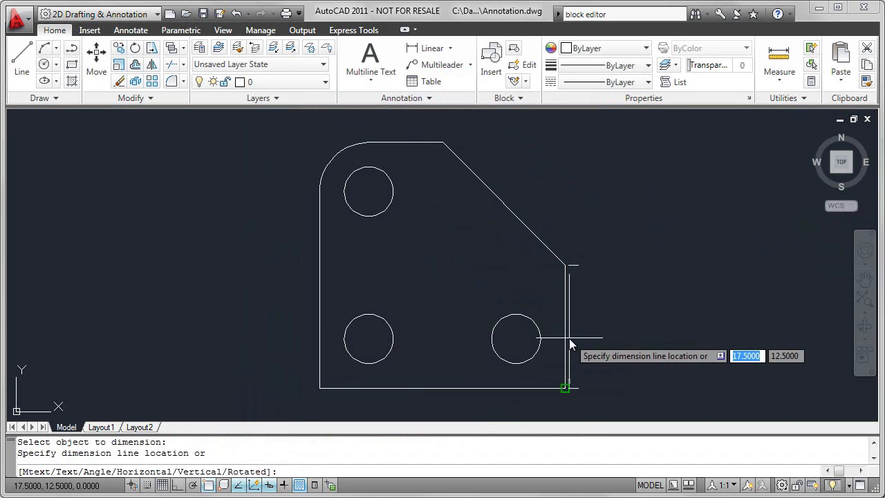
pyautogui.click(606, 335)
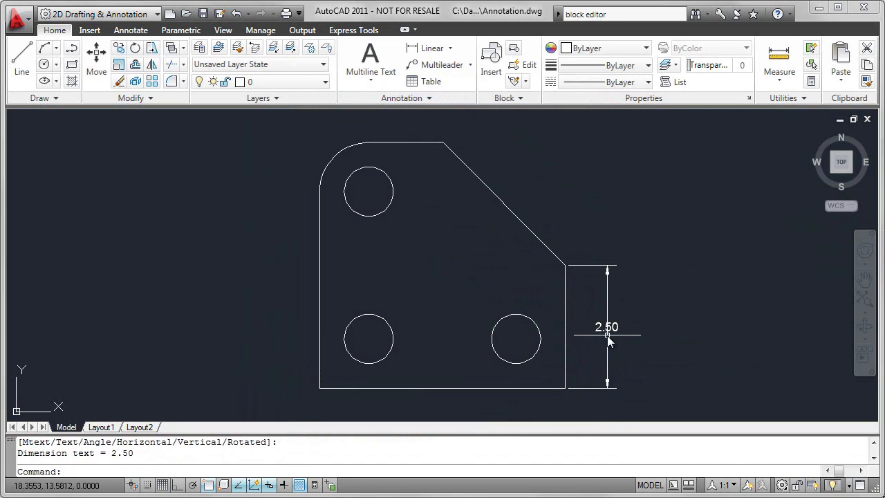
# Add an angular dimension between the right vertical edge and the slanted edge, placed inside the plate.
pyautogui.click(450, 49)
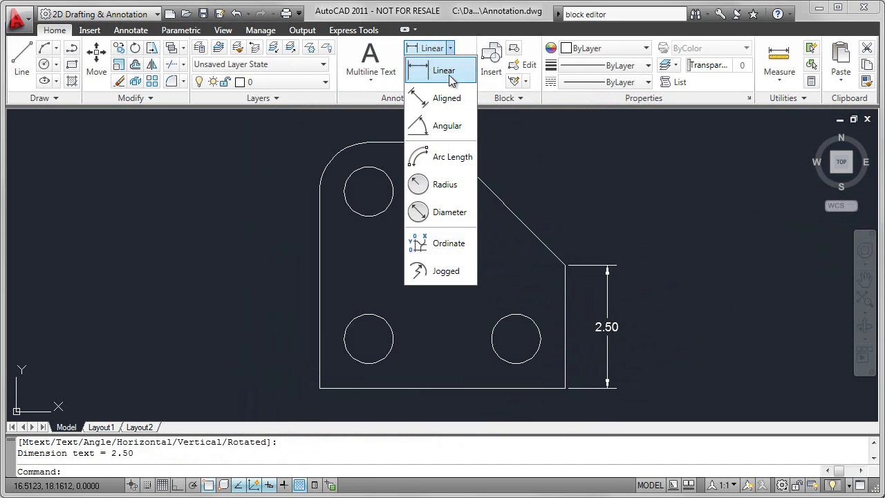
pyautogui.click(440, 130)
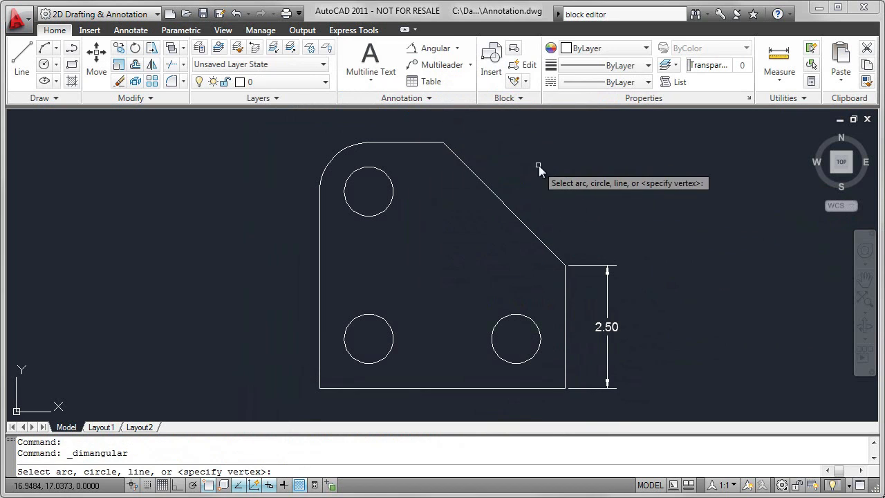
pyautogui.click(563, 293)
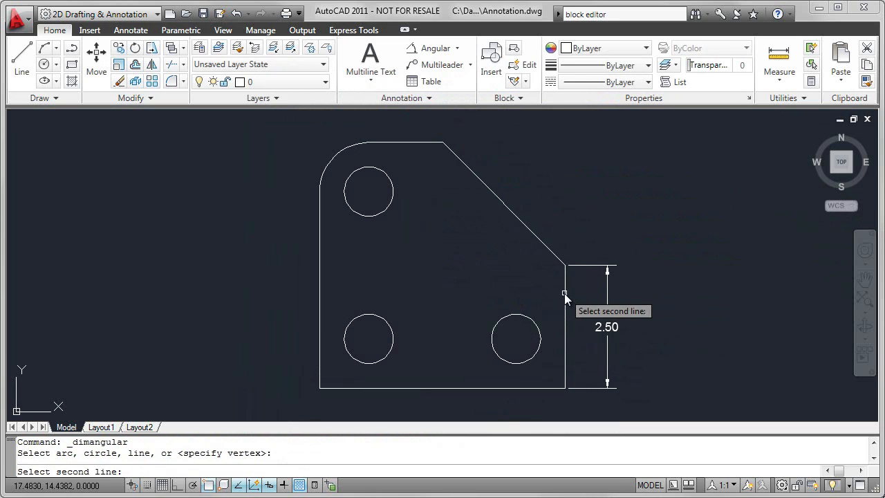
pyautogui.click(534, 238)
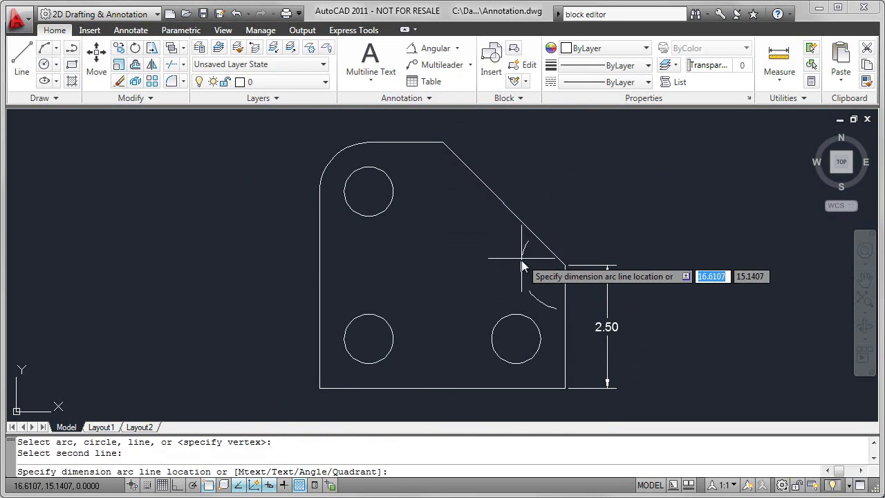
pyautogui.click(529, 280)
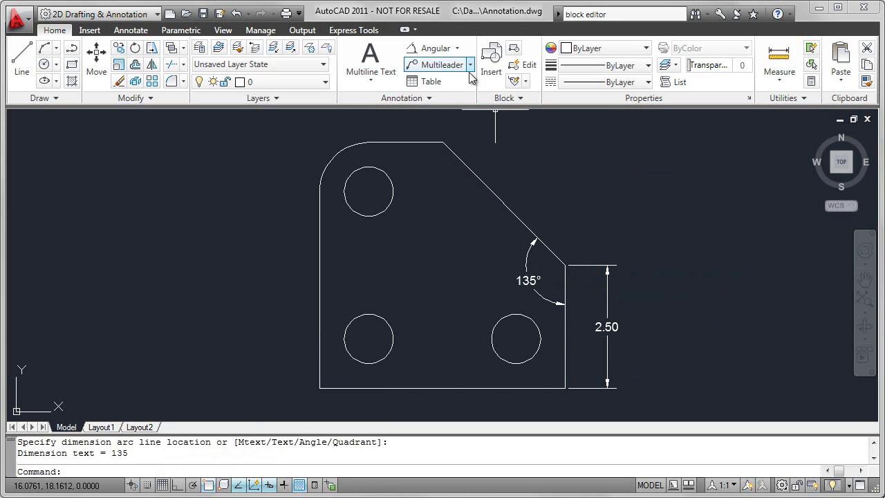
# Add a radius dimension to the rounded upper-left corner, with its text outside the plate.
pyautogui.click(457, 49)
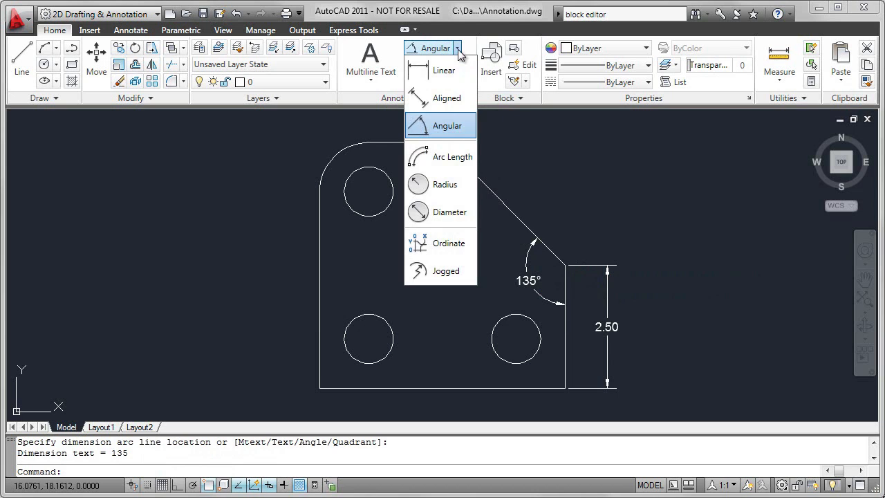
pyautogui.click(443, 184)
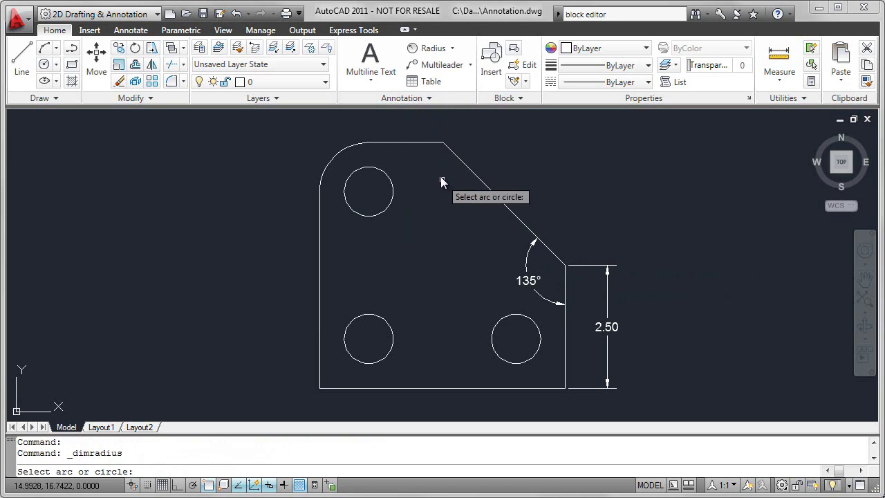
pyautogui.click(336, 154)
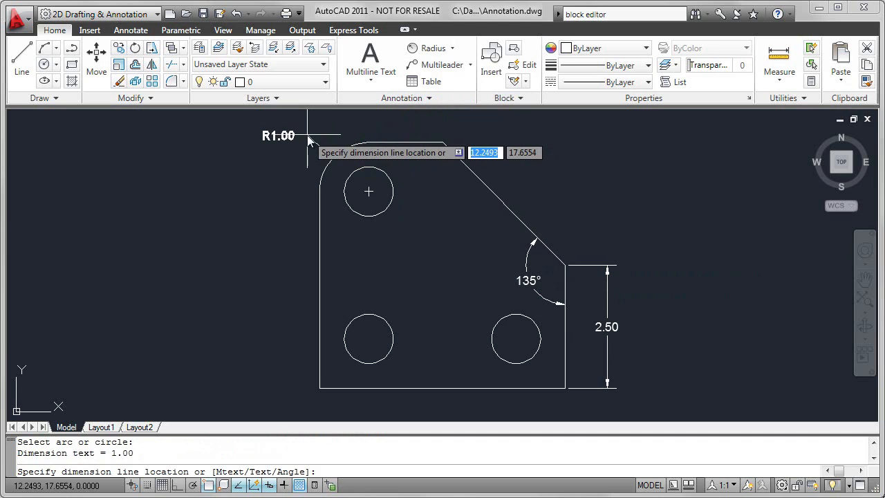
pyautogui.click(306, 136)
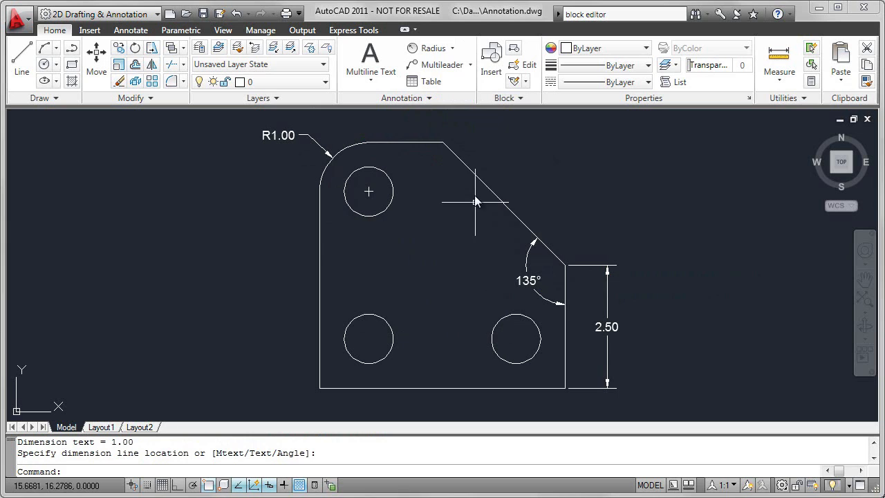
pyautogui.click(453, 50)
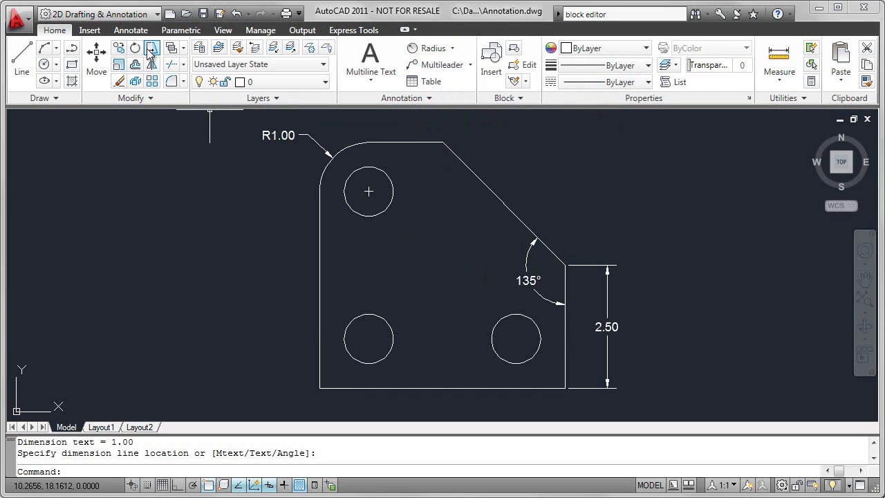
# Add center marks to the lower-left and lower-right circles of the plate.
pyautogui.click(131, 30)
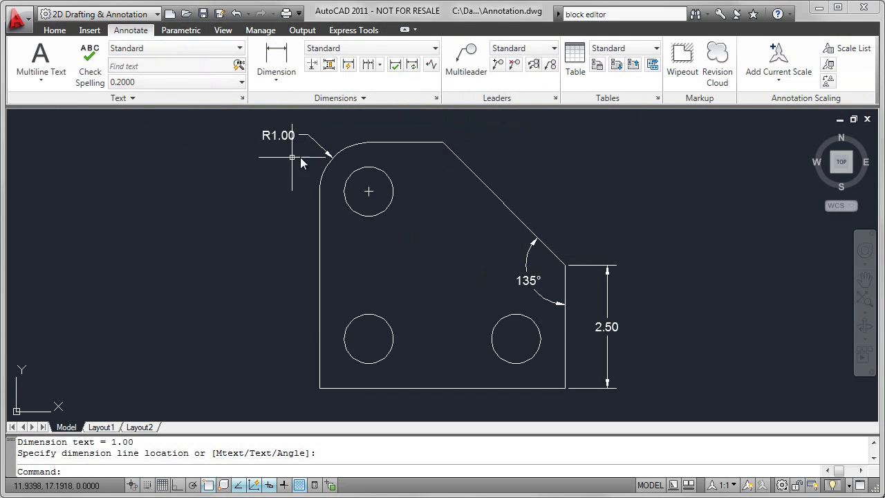
pyautogui.click(364, 98)
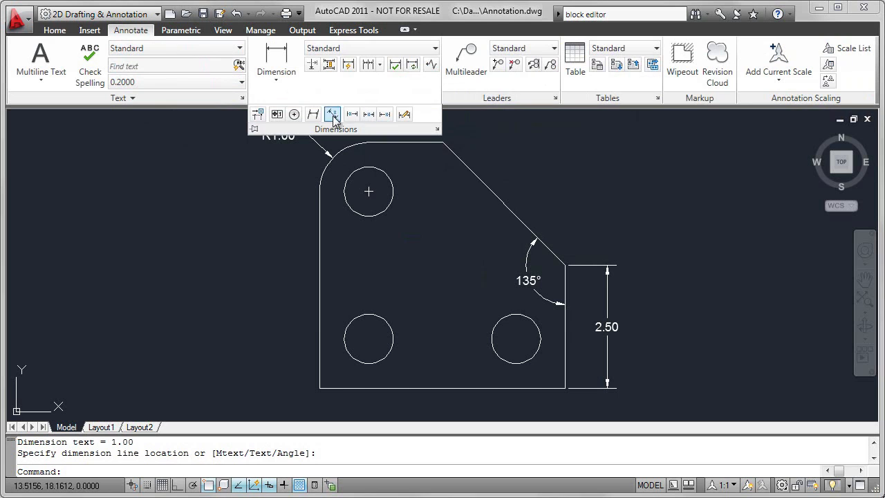
pyautogui.click(295, 115)
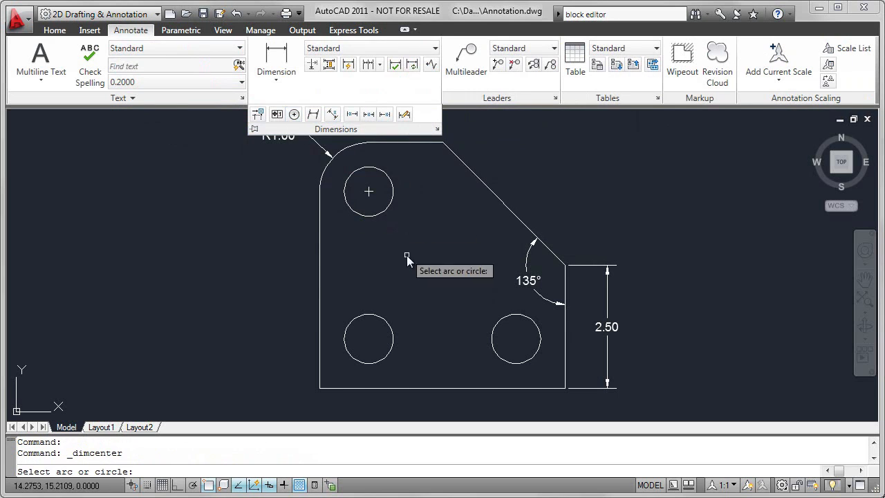
pyautogui.click(377, 315)
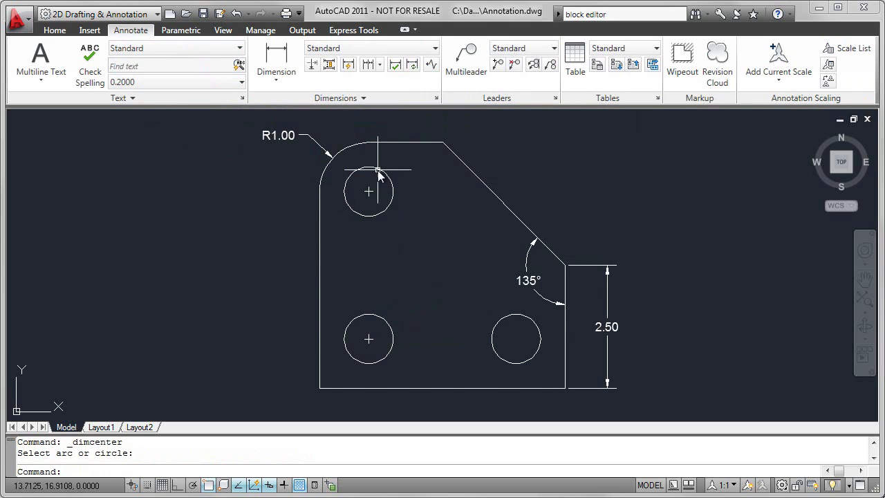
pyautogui.click(344, 98)
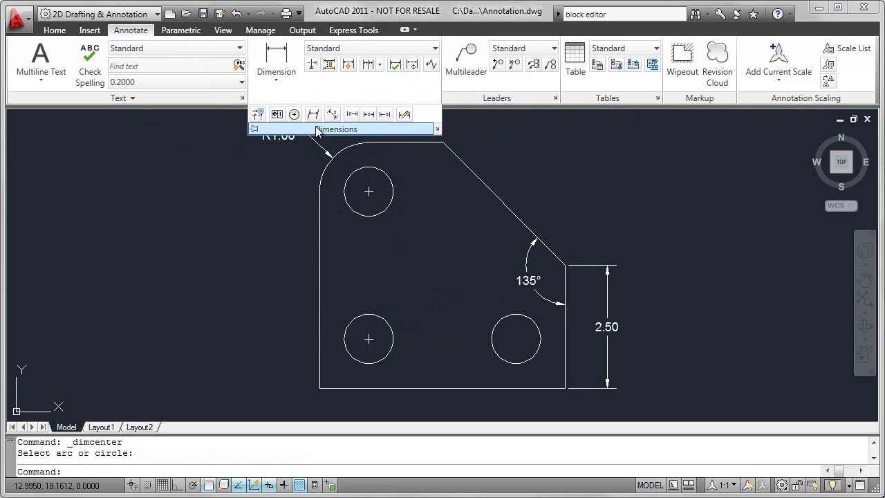
pyautogui.click(294, 115)
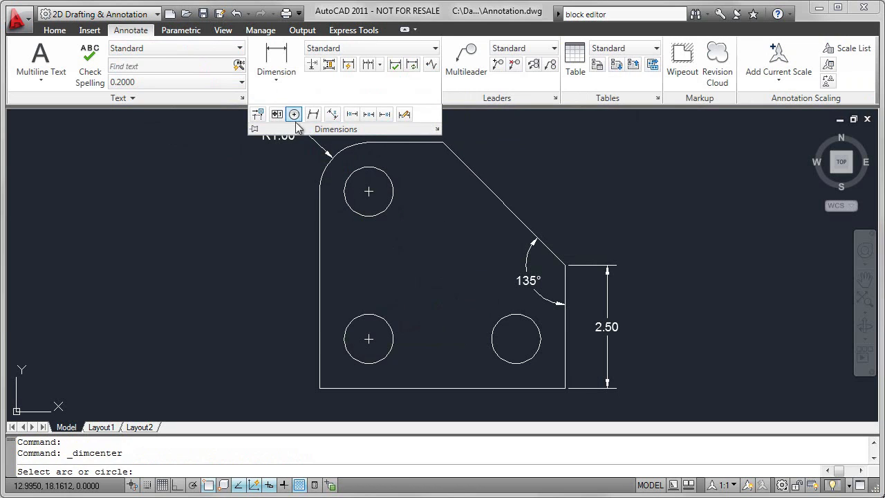
pyautogui.click(507, 315)
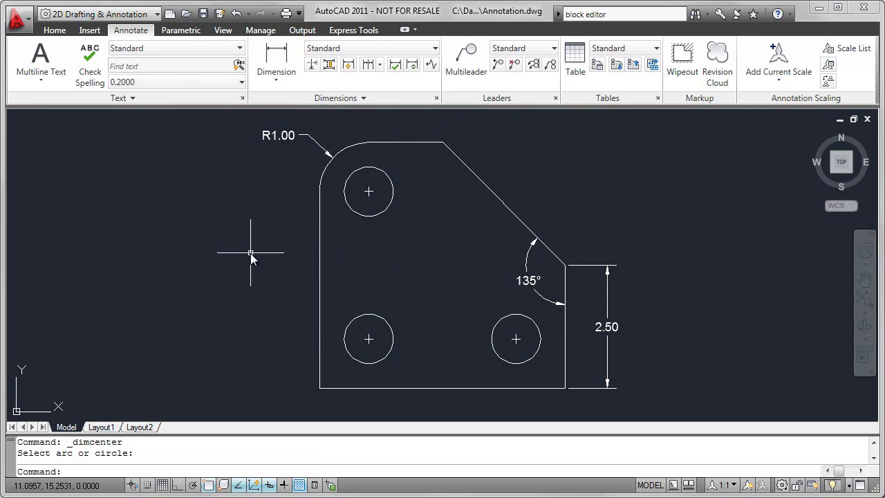
# Add a diameter dimension to the upper-left circle, with its text outside the plate's left edge.
pyautogui.click(287, 82)
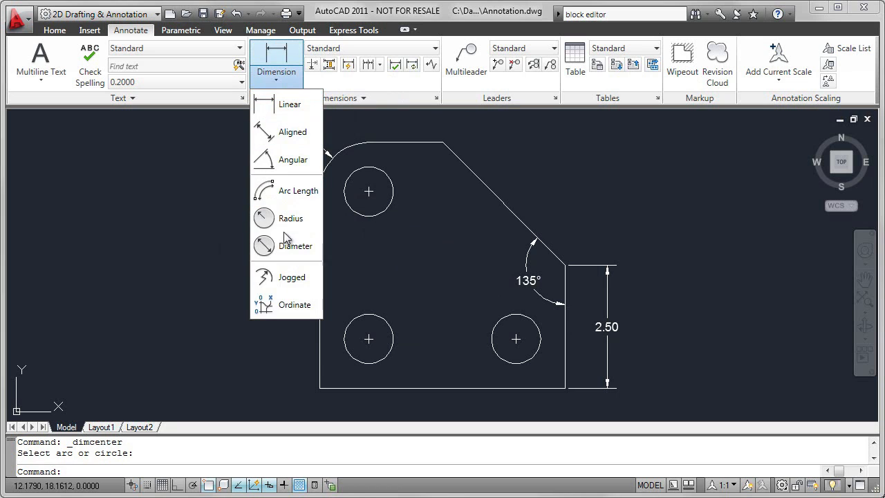
pyautogui.click(273, 248)
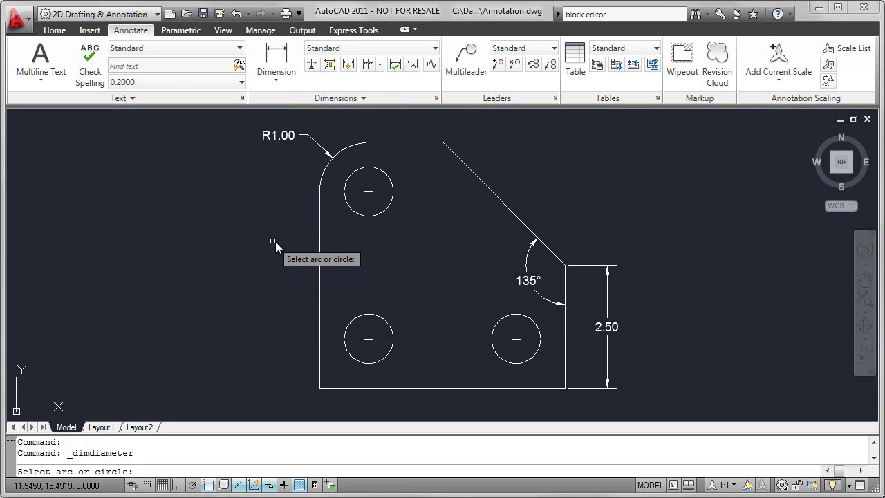
pyautogui.click(355, 211)
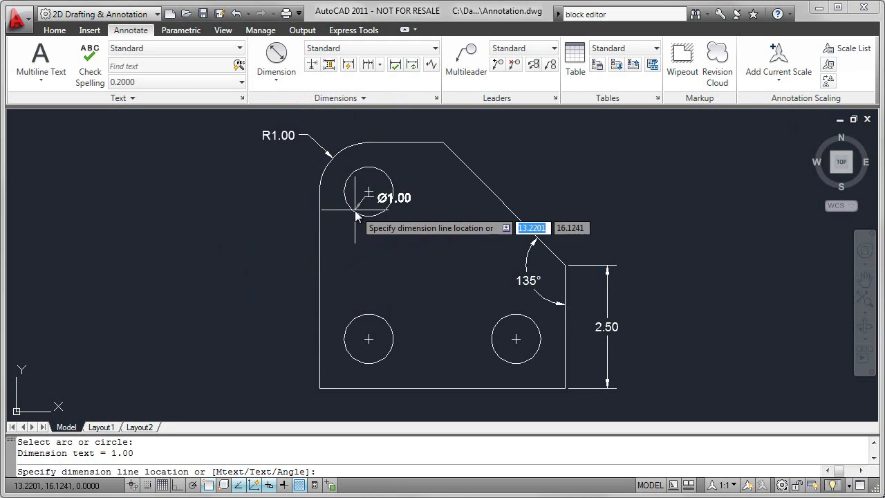
pyautogui.click(307, 240)
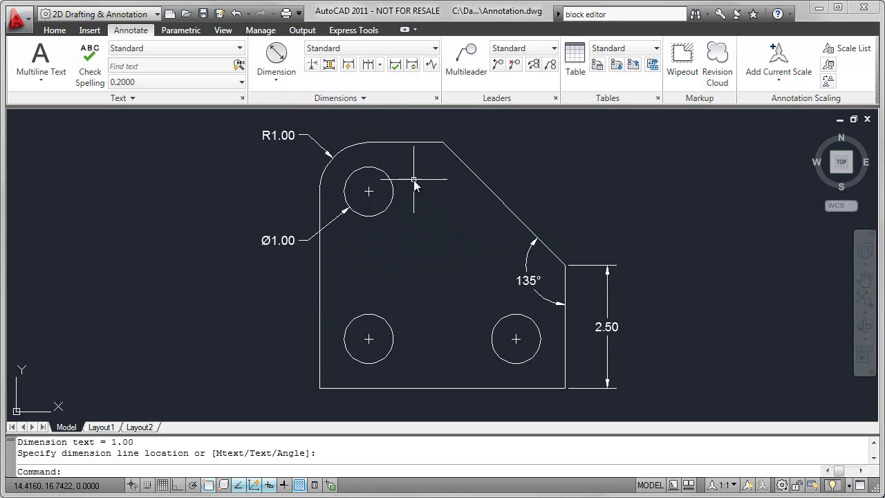
# Add a horizontal linear dimension from the top corner of the slanted edge to the upper-left circle's center, placed above the plate.
pyautogui.moveTo(408, 175); pyautogui.dragTo(391, 265, button='middle')
pyautogui.scroll(3, 391, 251)
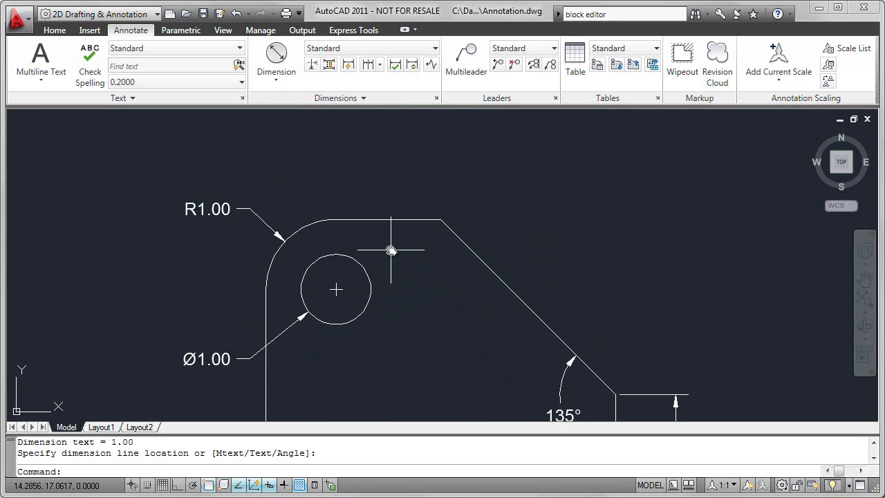
pyautogui.click(281, 83)
pyautogui.click(288, 103)
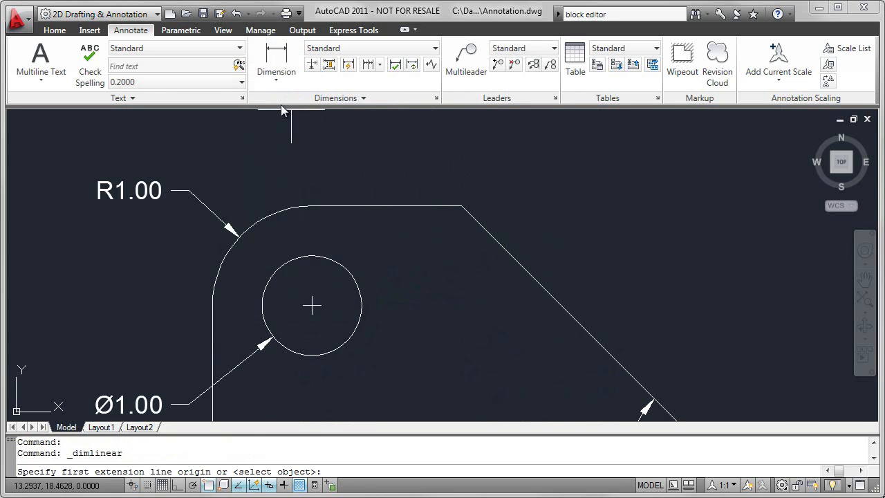
pyautogui.click(462, 205)
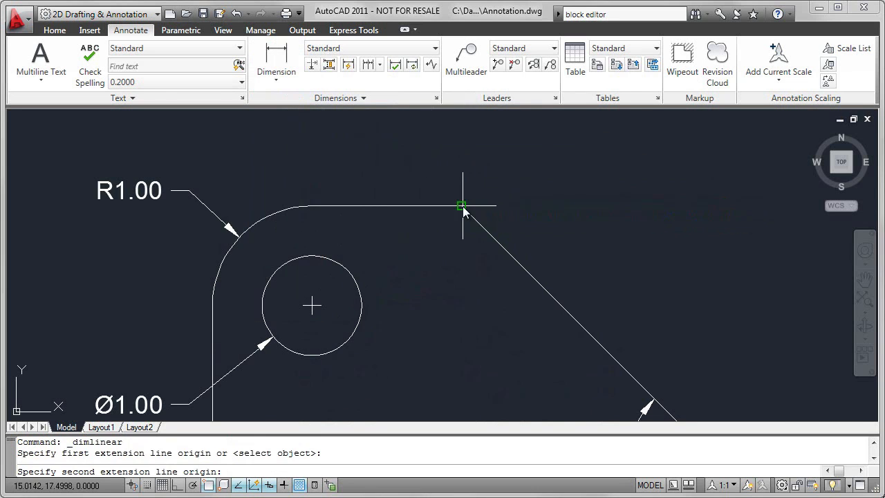
pyautogui.click(311, 304)
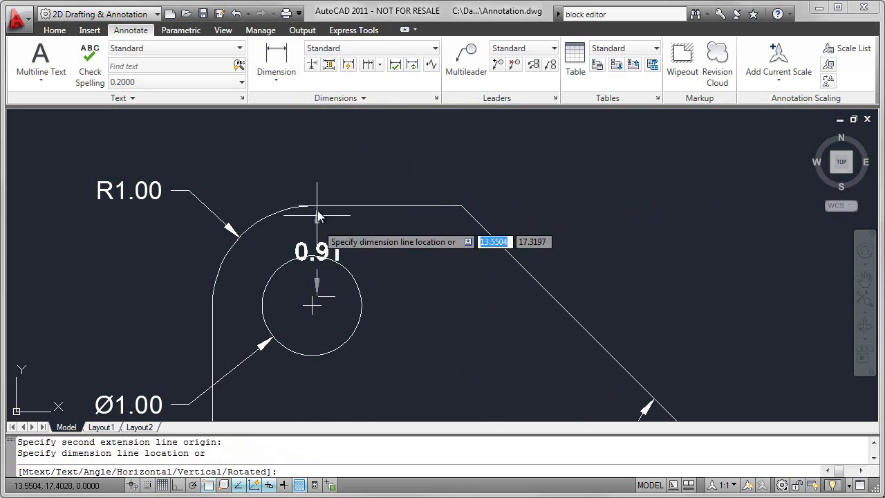
pyautogui.click(354, 144)
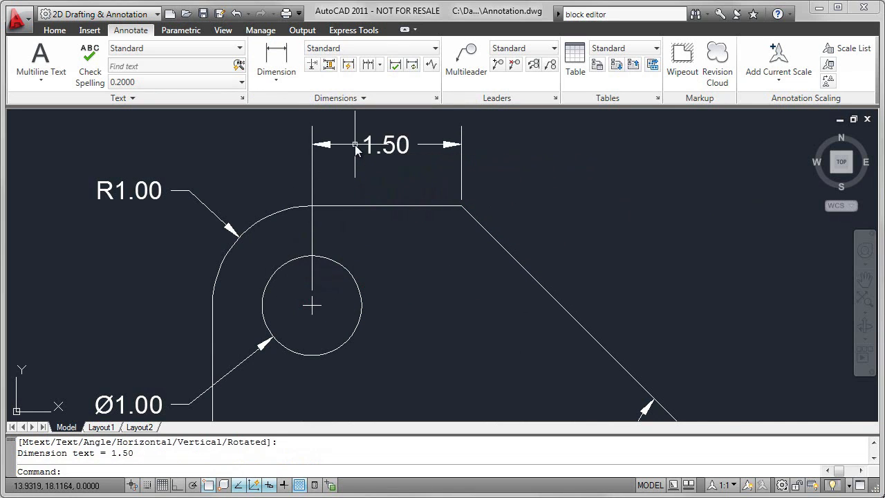
# Add a vertical linear dimension from the plate's lower-left corner to the lower-left circle's center, placed outside the left edge.
pyautogui.write('z')
pyautogui.press('Return')
pyautogui.write('e')
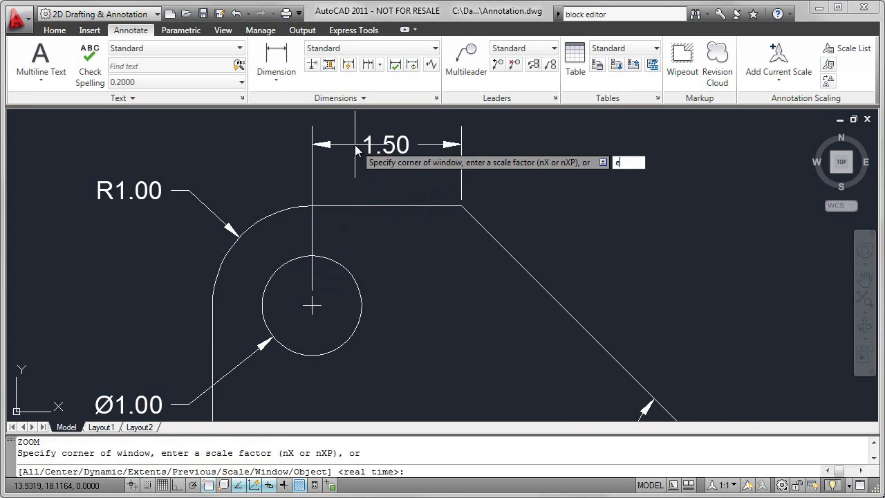
pyautogui.press('Return')
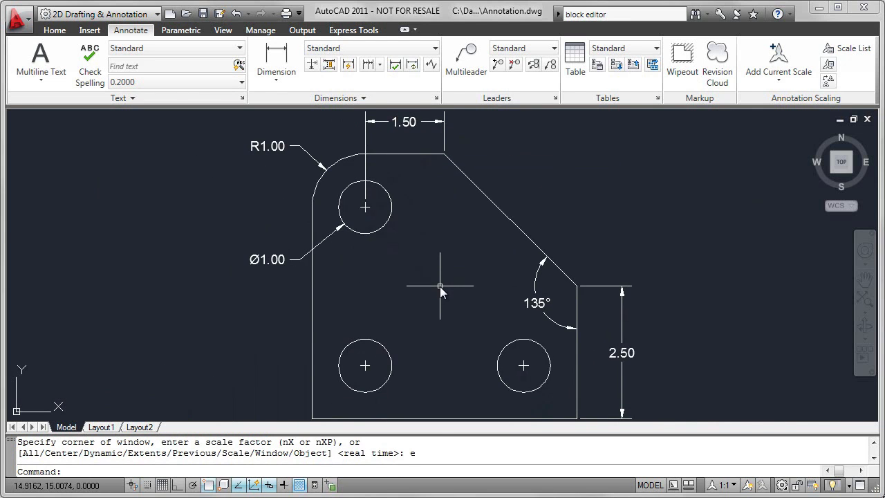
pyautogui.scroll(-2, 440, 291)
pyautogui.moveTo(441, 290); pyautogui.dragTo(454, 242, button='middle')
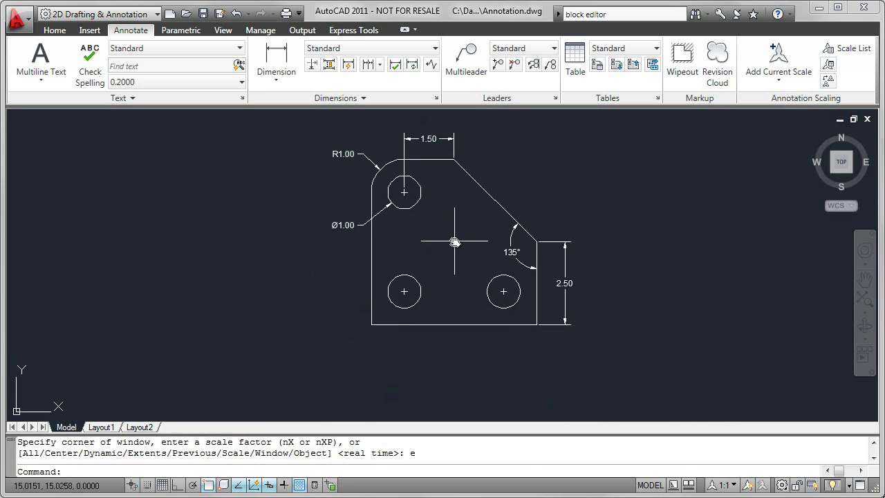
pyautogui.click(277, 65)
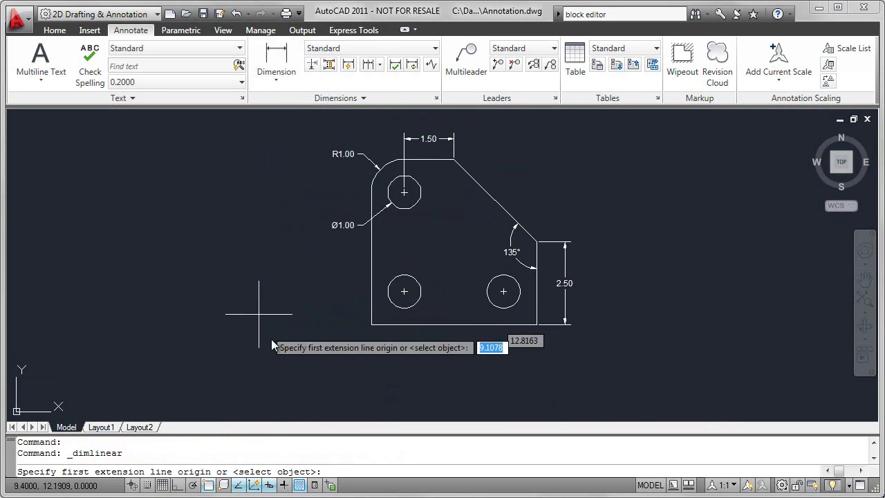
pyautogui.click(370, 325)
pyautogui.scroll(3, 391, 309)
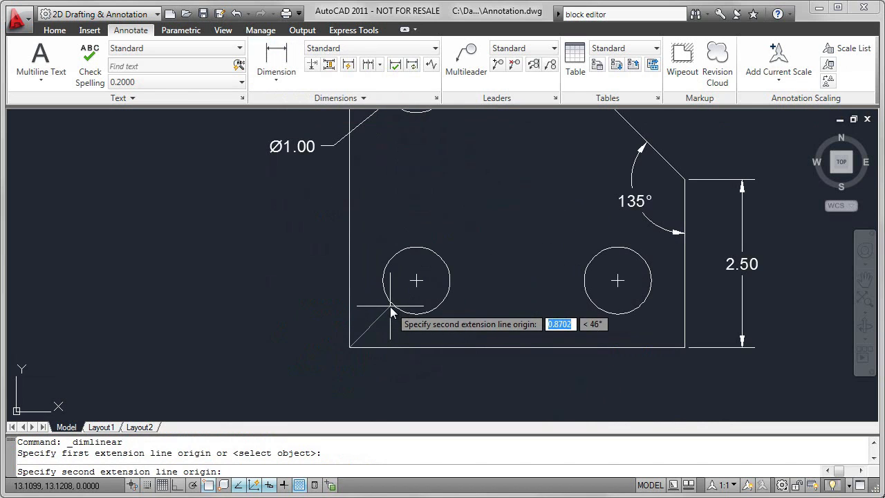
pyautogui.click(411, 282)
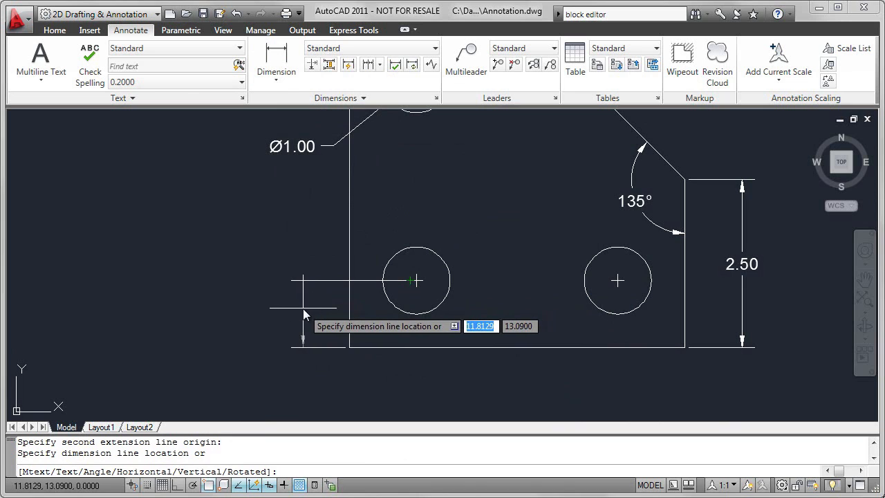
pyautogui.click(230, 315)
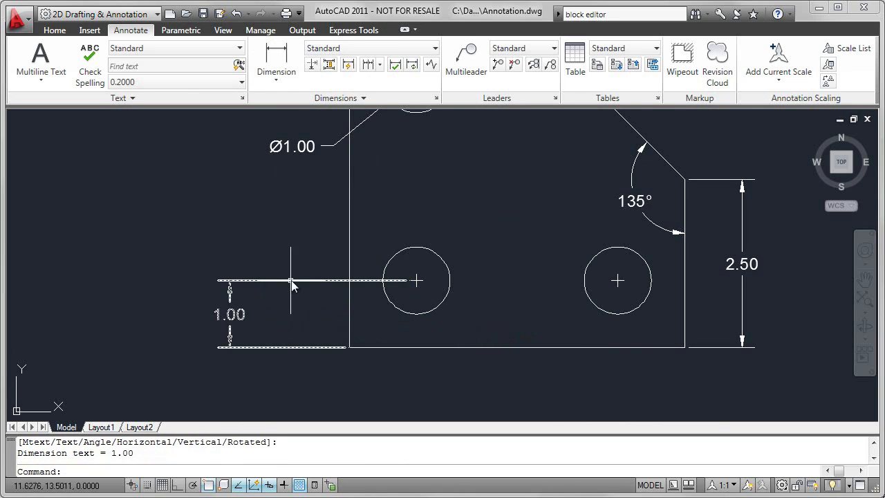
# Continue the vertical dimension from the lower-left circle up to the upper-left circle's center.
pyautogui.scroll(-3, 310, 262)
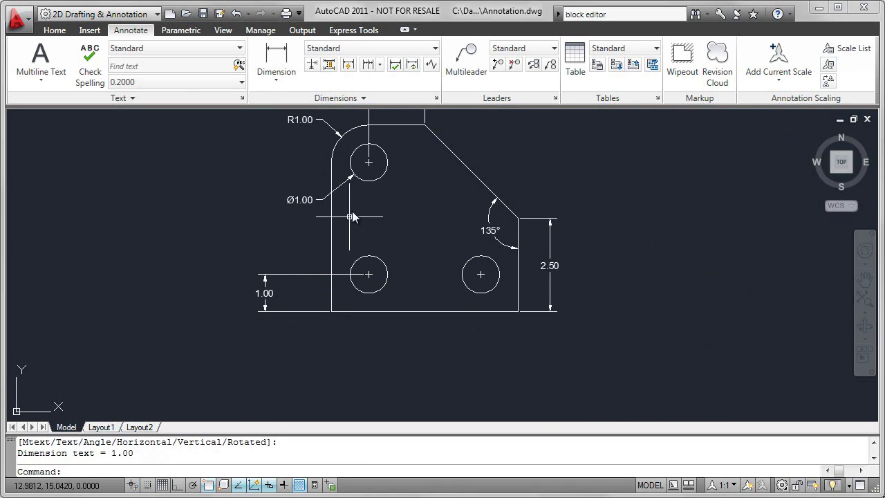
pyautogui.click(369, 65)
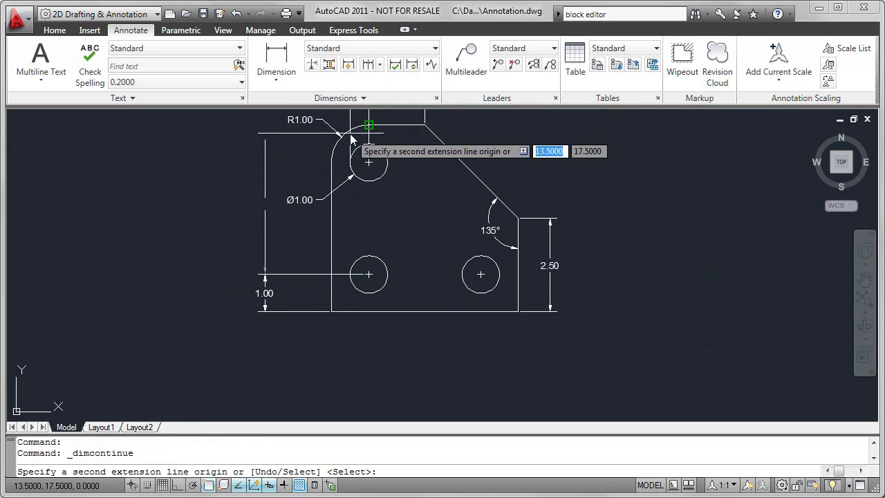
pyautogui.click(363, 167)
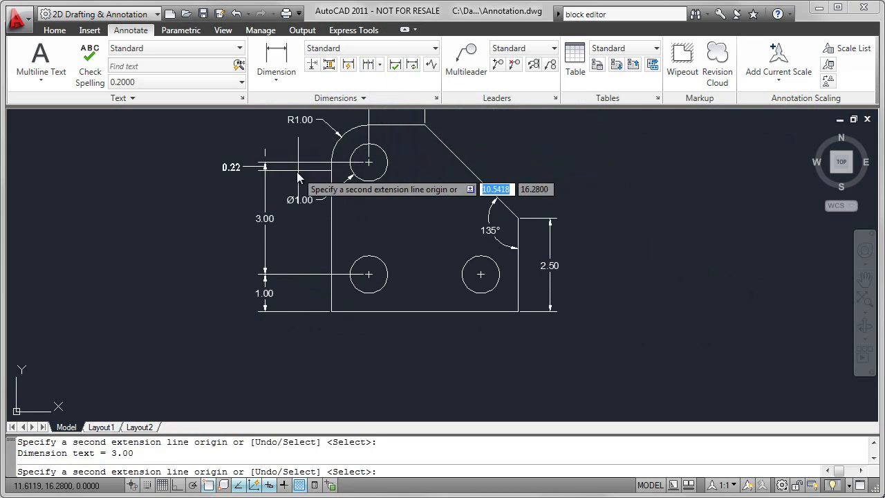
pyautogui.rightClick(194, 190)
pyautogui.click(239, 201)
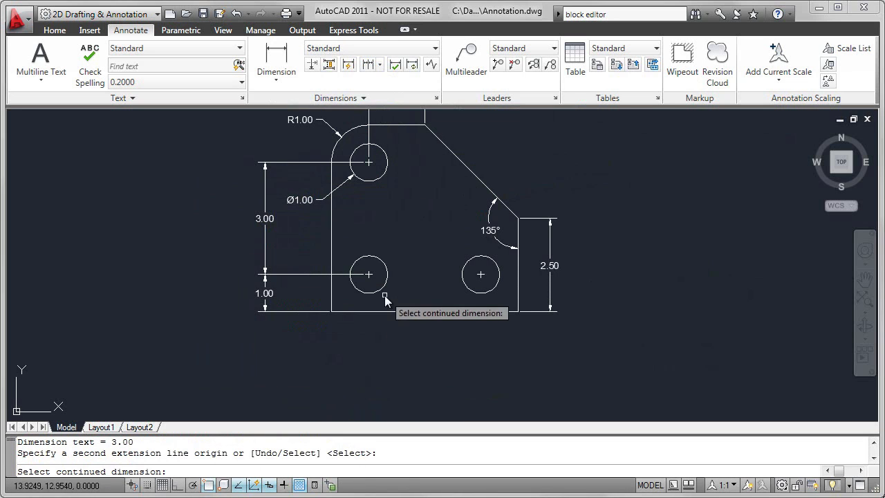
# Add a horizontal linear dimension from the plate's lower-left corner to the lower-left circle's center, placed just below the plate.
pyautogui.click(286, 63)
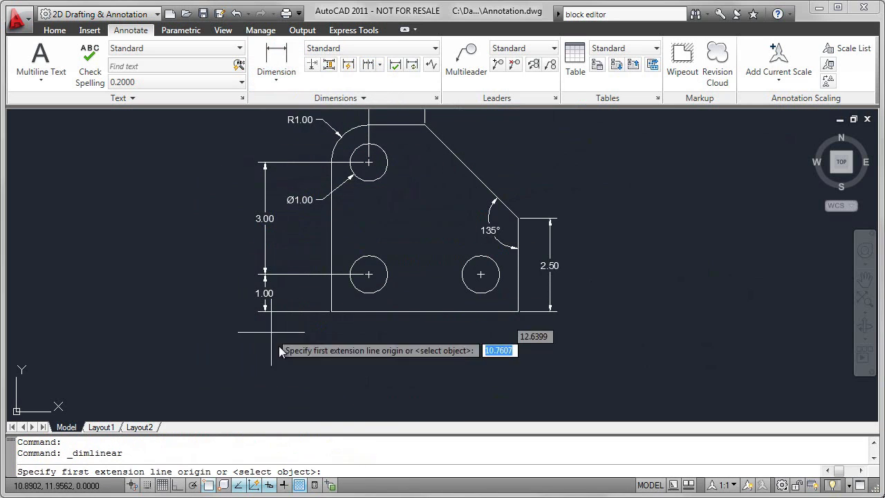
pyautogui.click(332, 315)
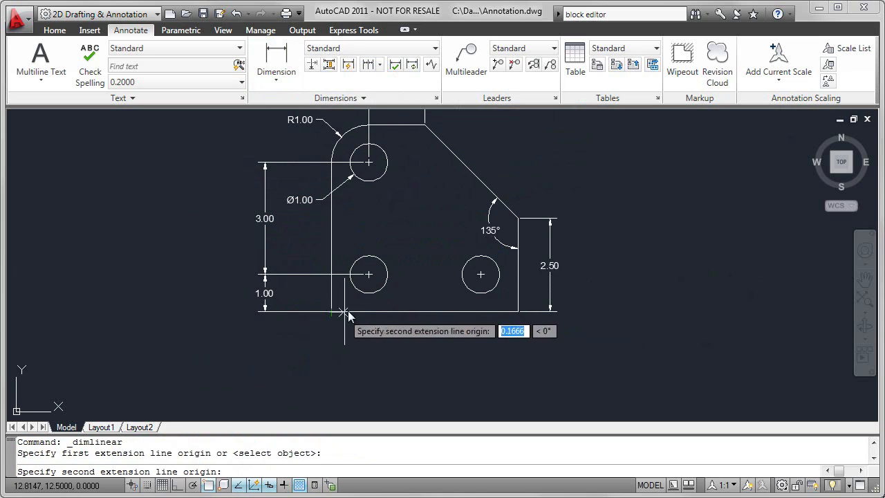
pyautogui.click(370, 287)
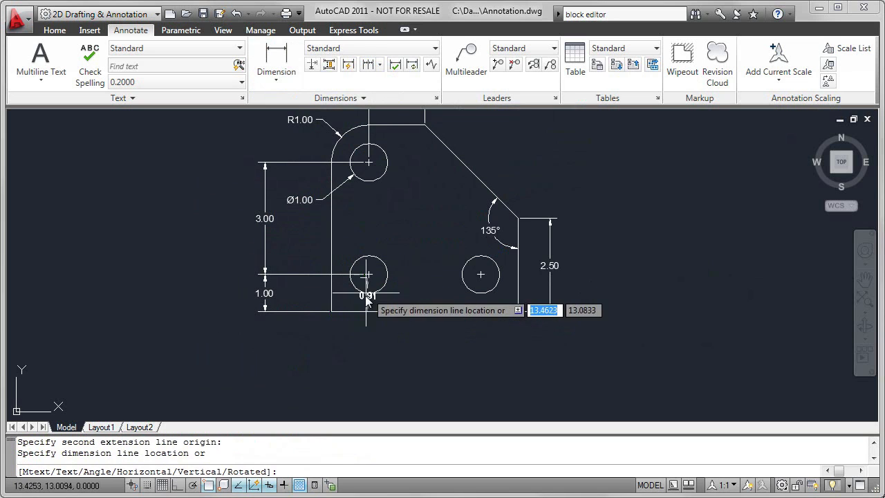
pyautogui.click(352, 336)
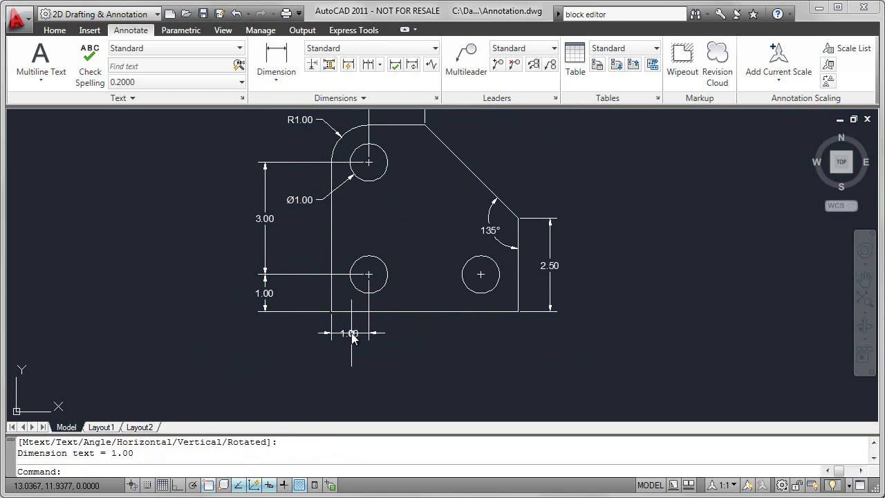
# Continue the horizontal dimension below the plate from the lower-left circle to the lower-right circle's center.
pyautogui.click(371, 63)
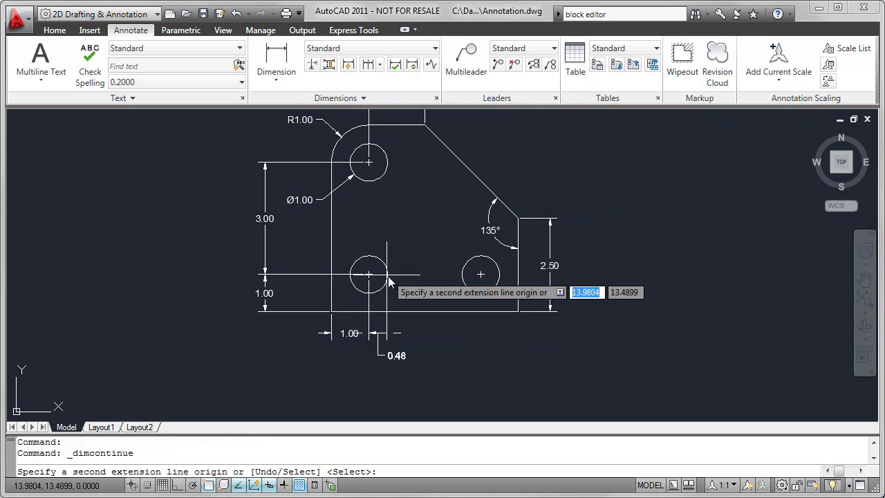
pyautogui.click(482, 286)
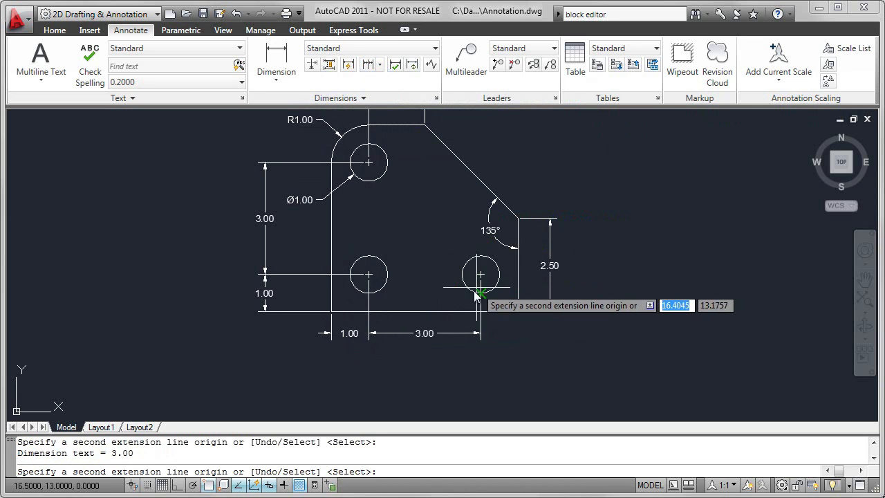
pyautogui.rightClick(517, 337)
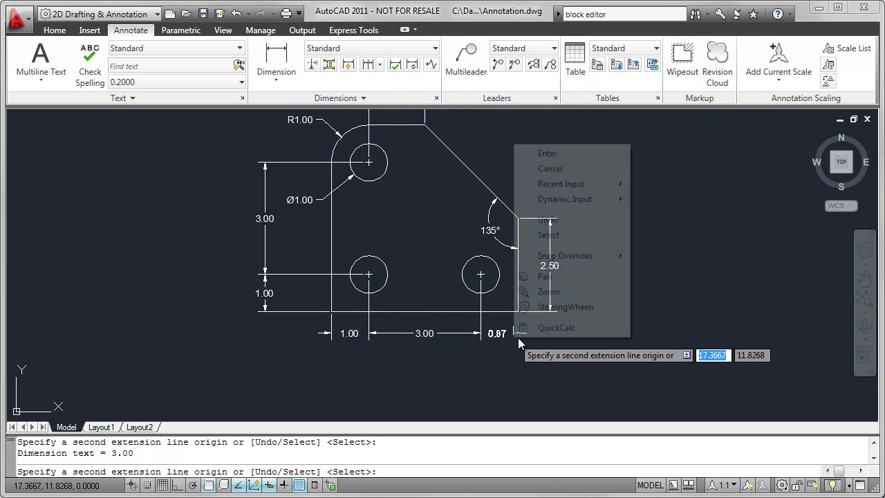
pyautogui.click(548, 153)
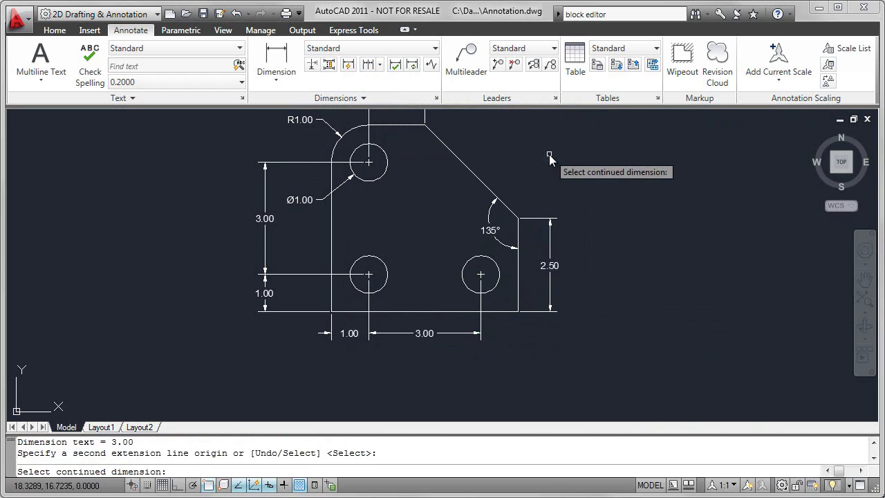
# Add an overall linear dimension to the plate's bottom edge by selecting the edge itself, placed below the chained dimensions.
pyautogui.click(280, 64)
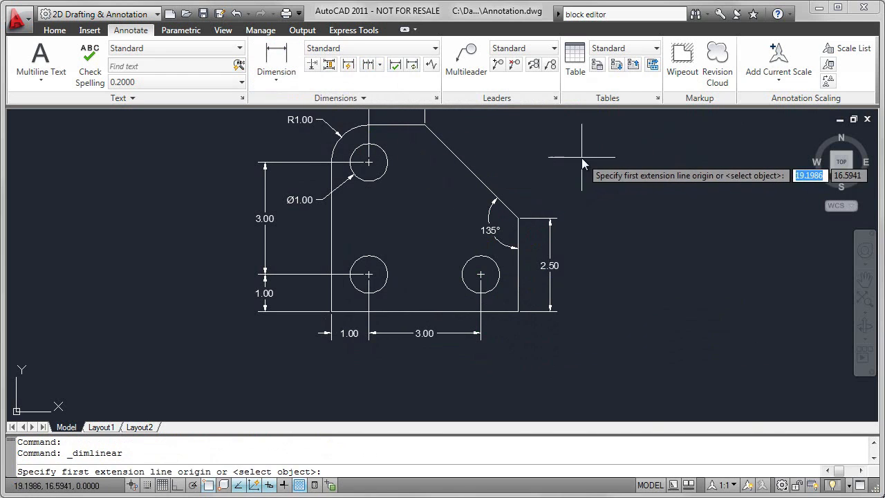
pyautogui.press('Return')
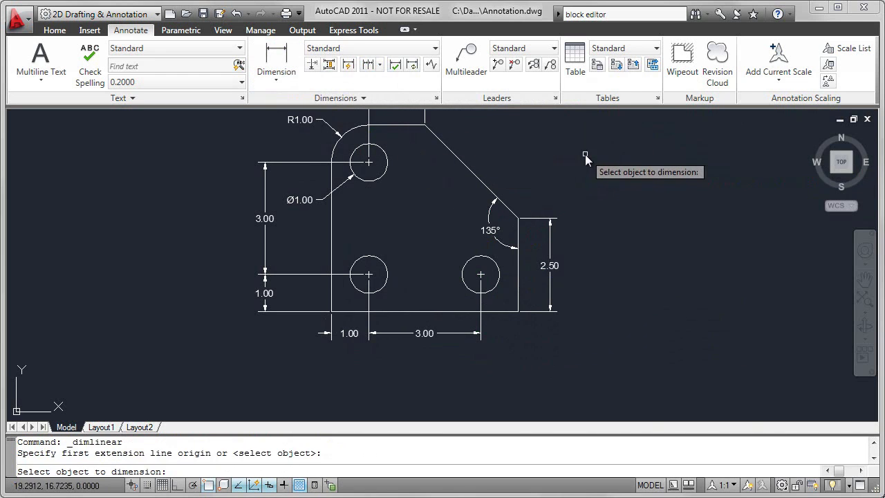
pyautogui.click(459, 312)
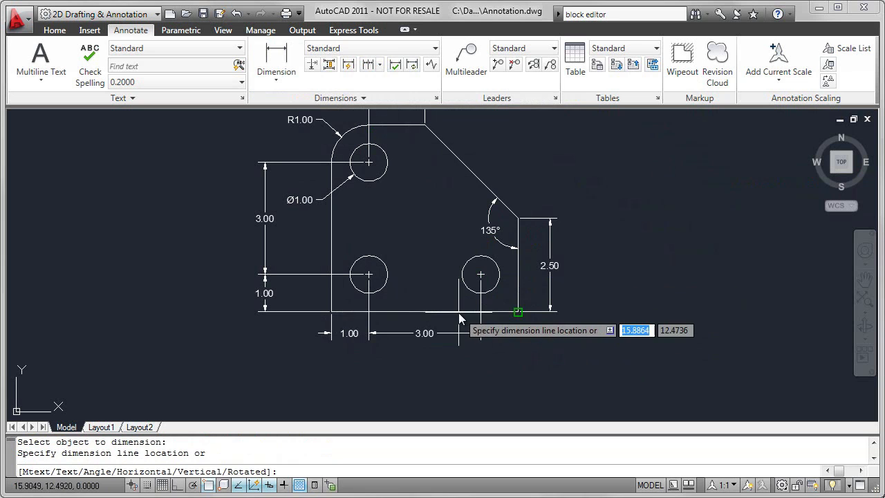
pyautogui.click(442, 365)
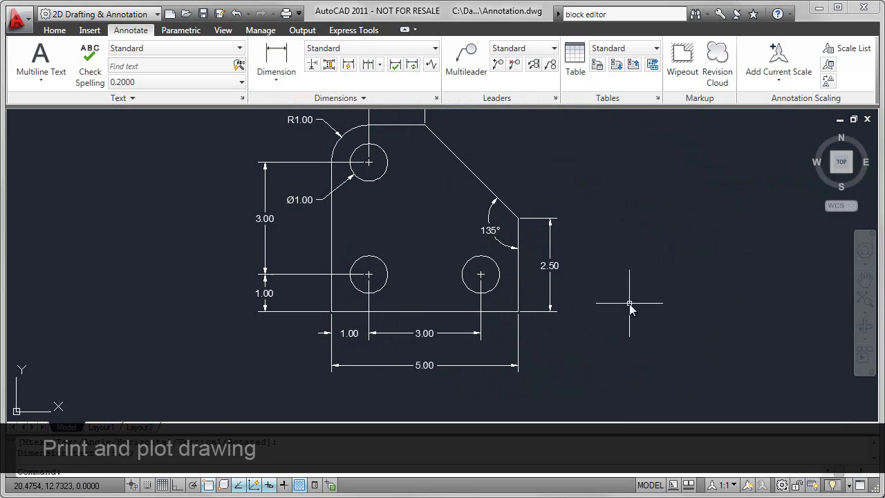
# Zoom to the drawing's extents and switch from model space to Layout1.
pyautogui.write('z')
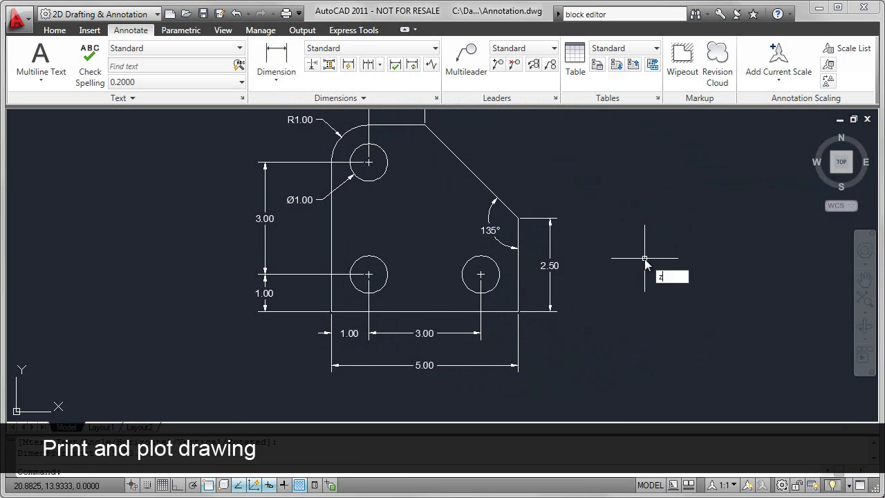
pyautogui.press('Return')
pyautogui.write('e')
pyautogui.press('Return')
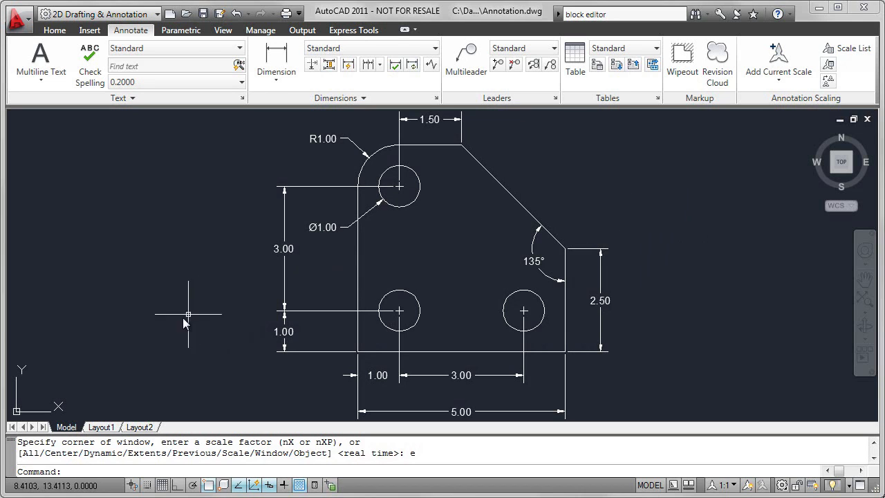
pyautogui.click(100, 427)
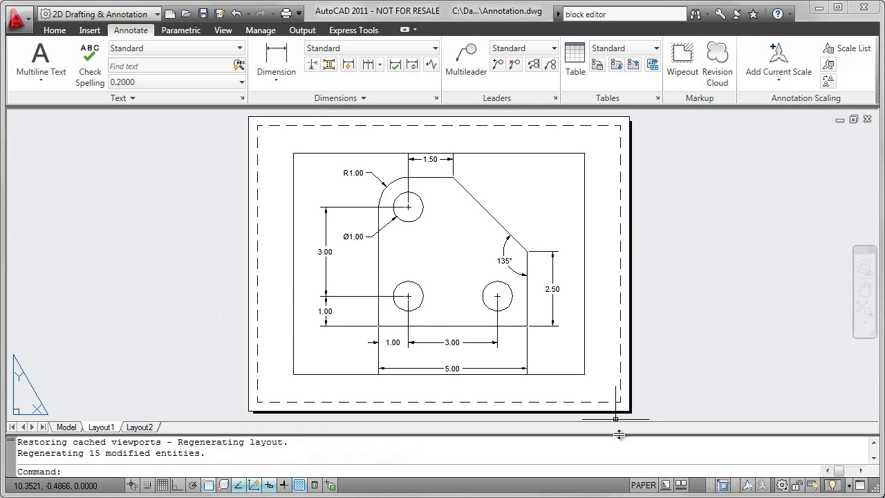
# Activate model space inside the Layout1 viewport, zoom it to the drawing's extents, and return to paper space.
pyautogui.click(643, 485)
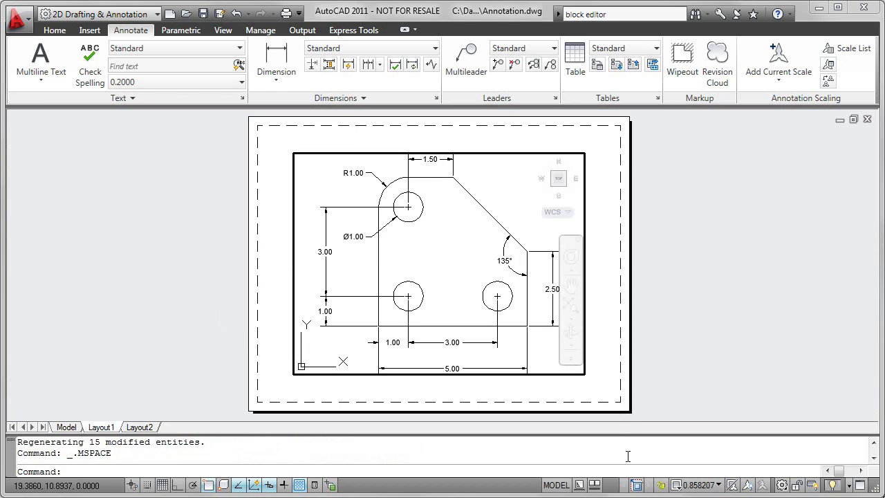
pyautogui.scroll(5, 459, 257)
pyautogui.scroll(-10, 460, 260)
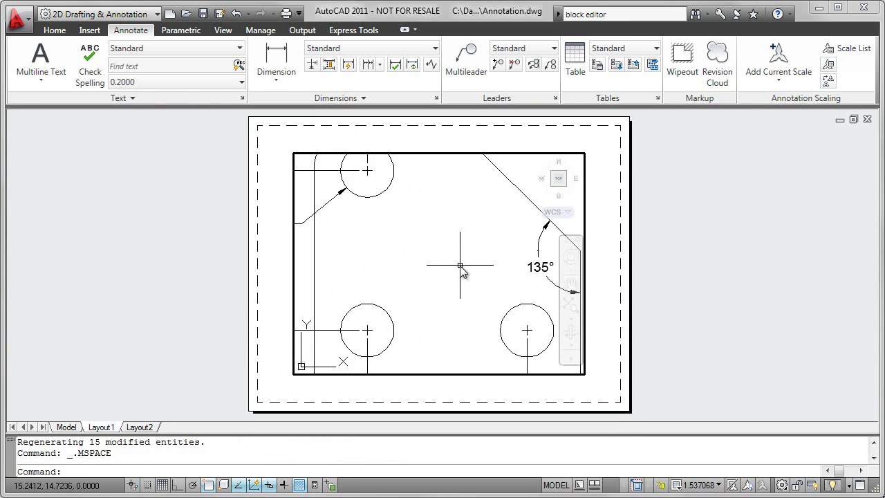
pyautogui.scroll(3, 468, 273)
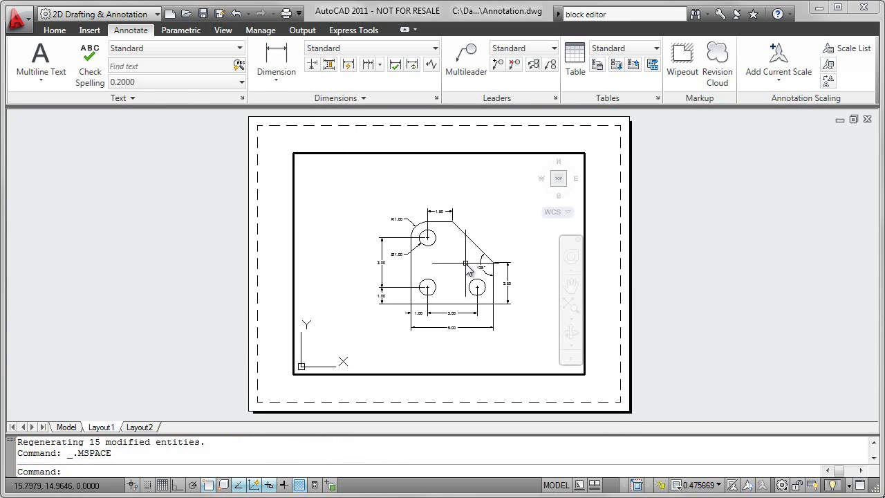
pyautogui.write('z')
pyautogui.press('Return')
pyautogui.write('e')
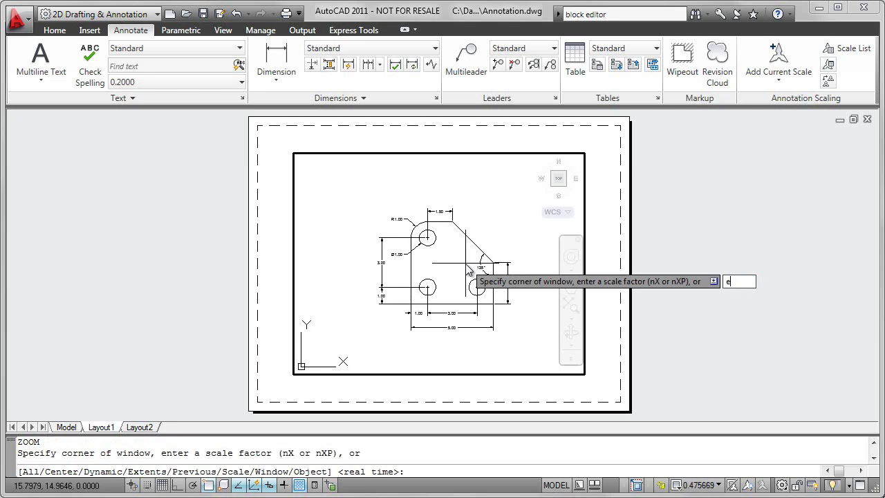
pyautogui.press('Return')
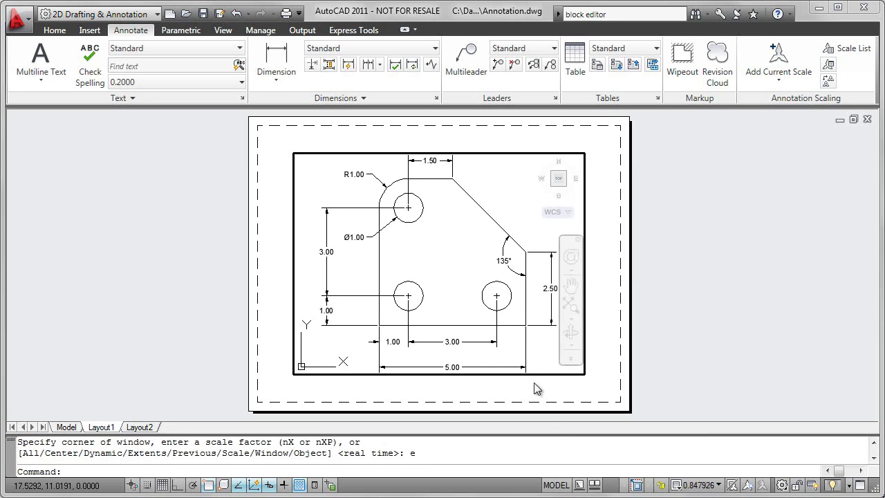
pyautogui.click(555, 486)
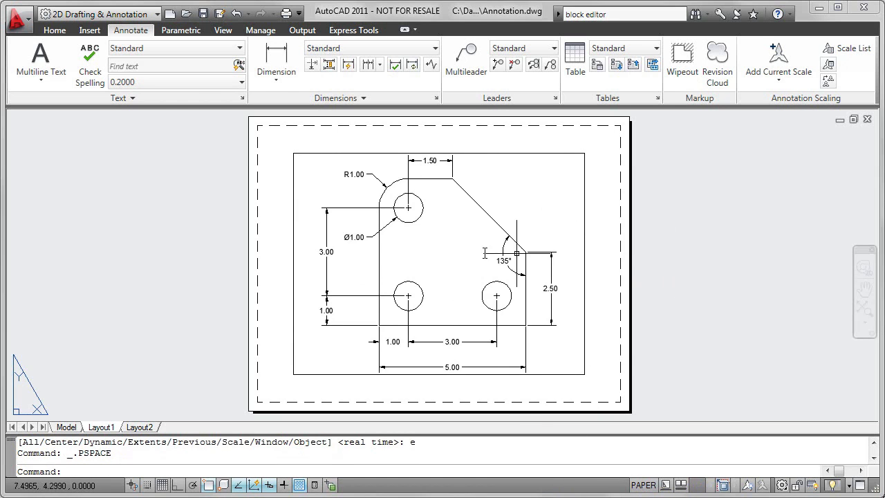
# In model space, start a multiline text note to the right of the plate with the first line "1. REMOVE ALL SHARP EDGES".
pyautogui.click(67, 427)
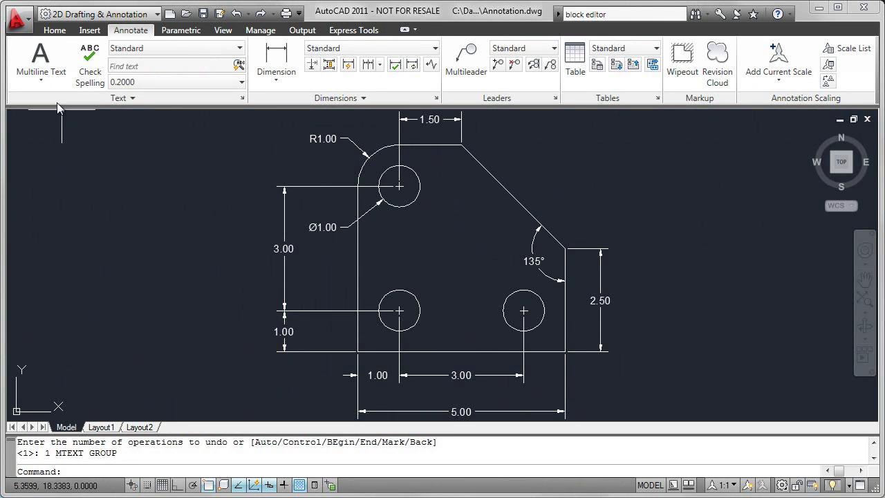
pyautogui.click(56, 35)
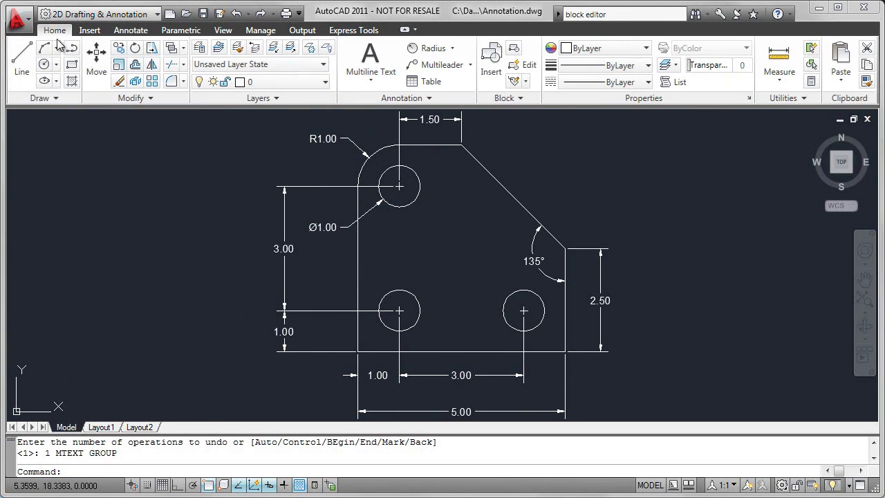
pyautogui.click(378, 71)
pyautogui.moveTo(591, 216)
pyautogui.mouseDown(button='middle')
pyautogui.moveTo(547, 233)
pyautogui.moveTo(405, 222)
pyautogui.moveTo(390, 211)
pyautogui.mouseUp(button='middle')
pyautogui.click(490, 229)
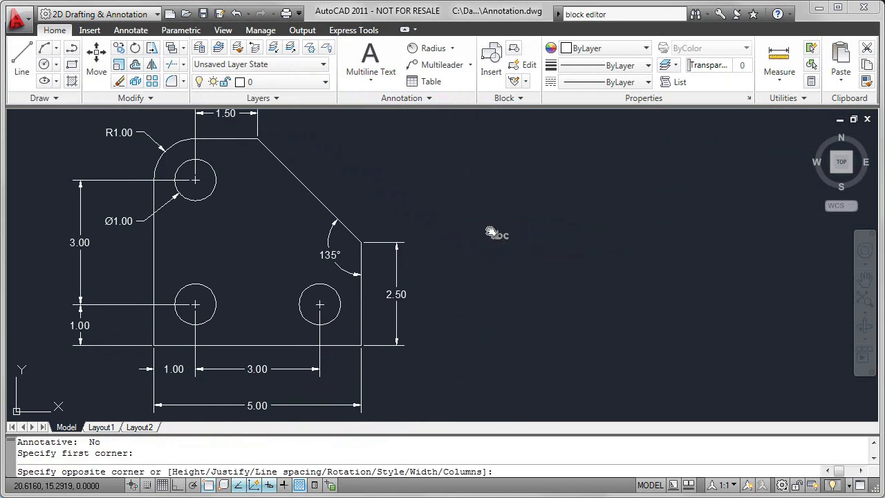
pyautogui.click(792, 167)
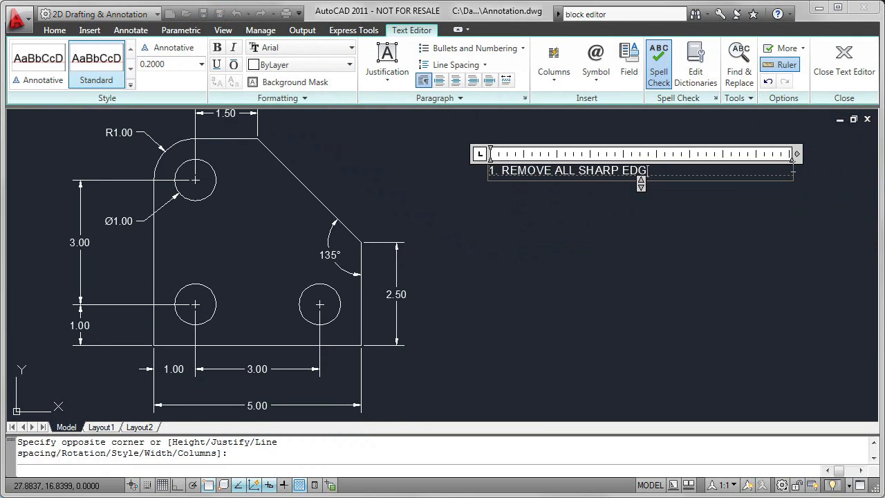
pyautogui.press('Return')
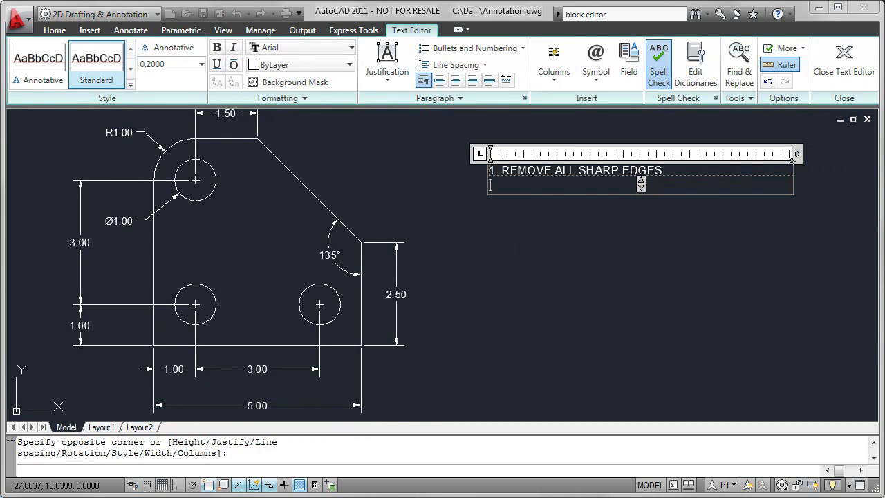
# Add the note lines "2. MATERIAL: MILD STEEL" and "3. THICKNESS: 0.25 INCHES" and finish the multiline text.
pyautogui.write('2. MATERIAL: M')
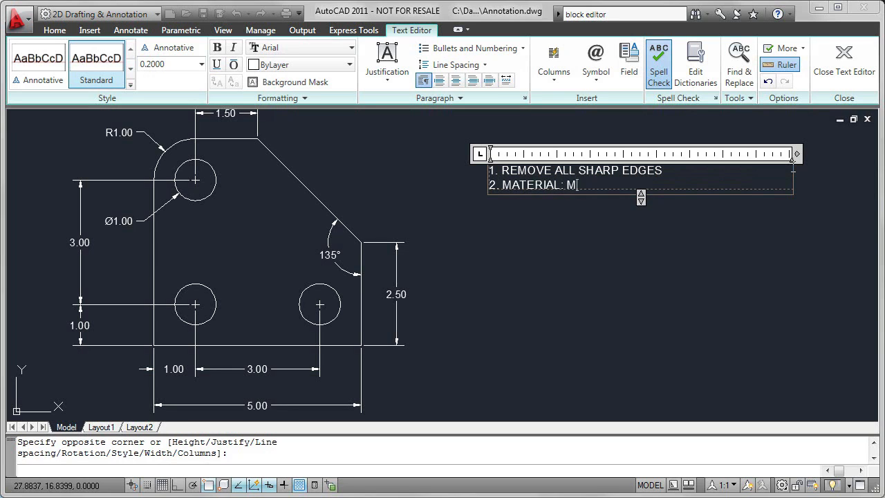
pyautogui.write('ILD STEEL')
pyautogui.press('Return')
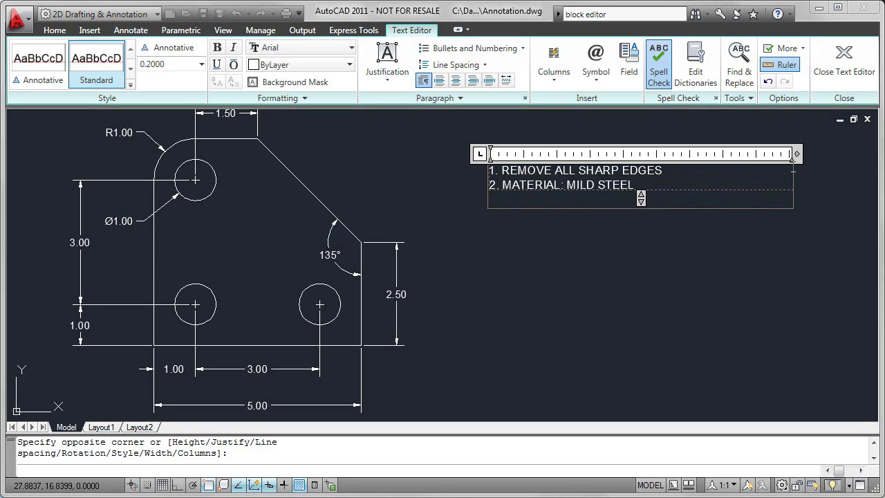
pyautogui.write('3. THICKNESS: 0.')
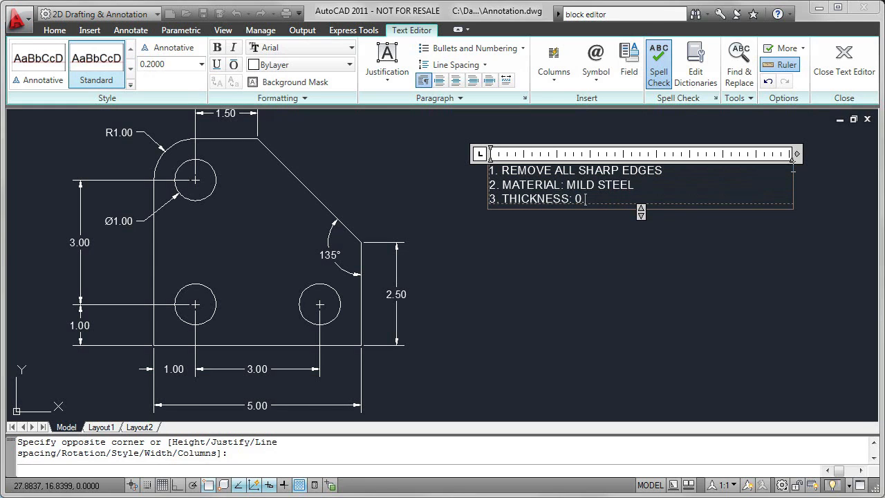
pyautogui.write('25 INCHES')
pyautogui.click(853, 66)
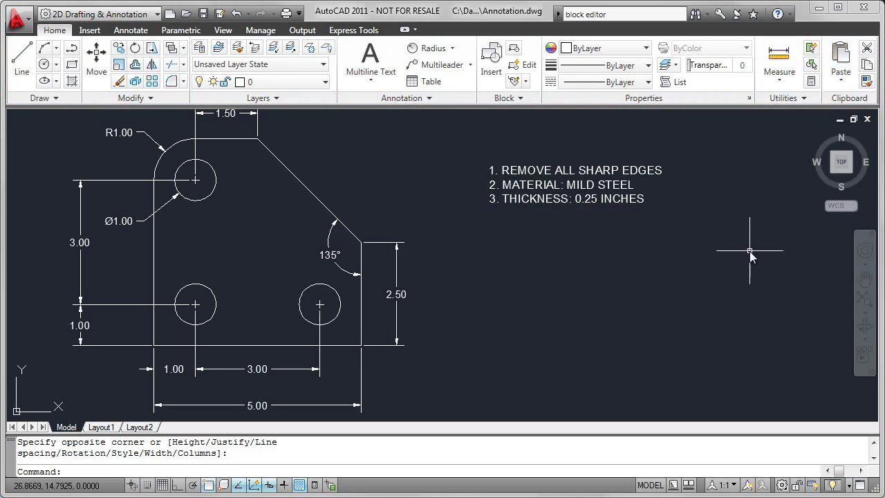
# Zoom model space to the extents of the plate and its notes, and switch to Layout1.
pyautogui.write('z')
pyautogui.press('Return')
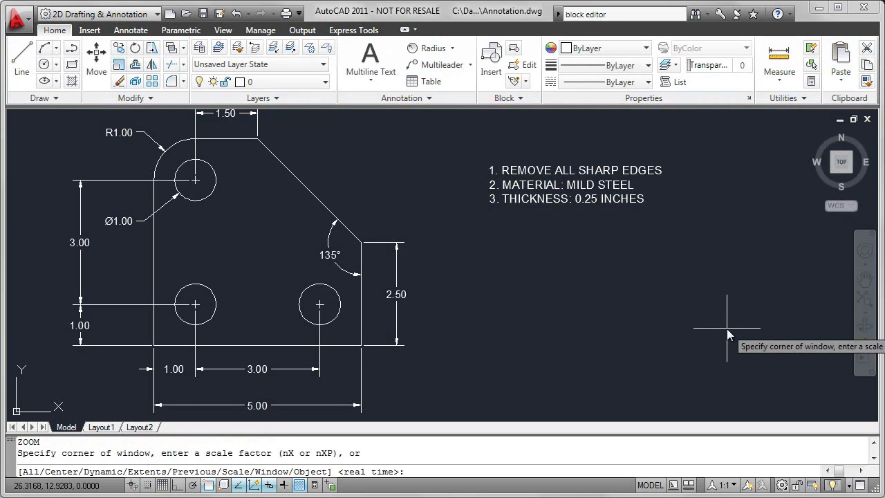
pyautogui.write('e')
pyautogui.press('Return')
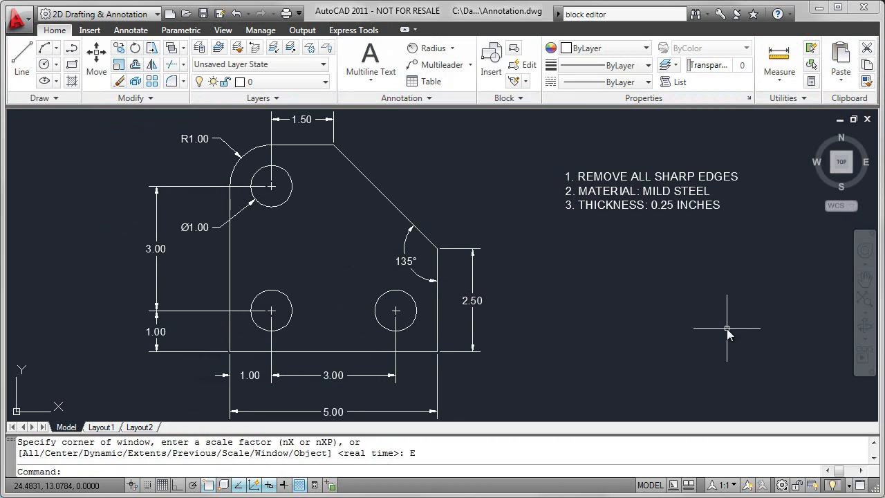
pyautogui.click(113, 426)
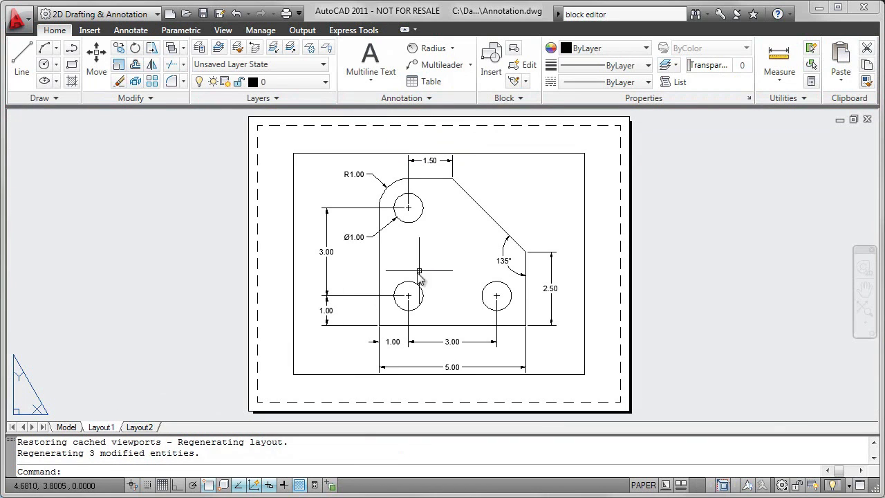
# Zoom inside the Layout1 viewport to the extents to fit the plate and notes, and return to the model tab through paper space.
pyautogui.click(643, 485)
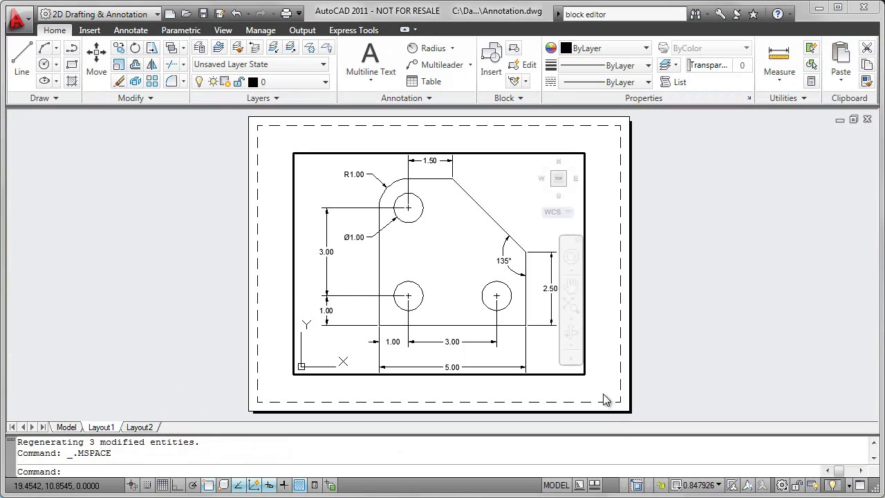
pyautogui.write('z')
pyautogui.press('Return')
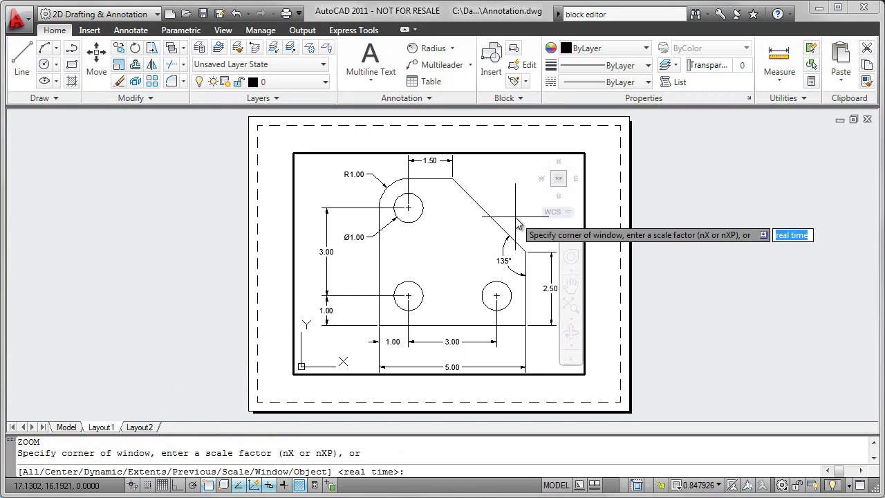
pyautogui.write('E')
pyautogui.press('Return')
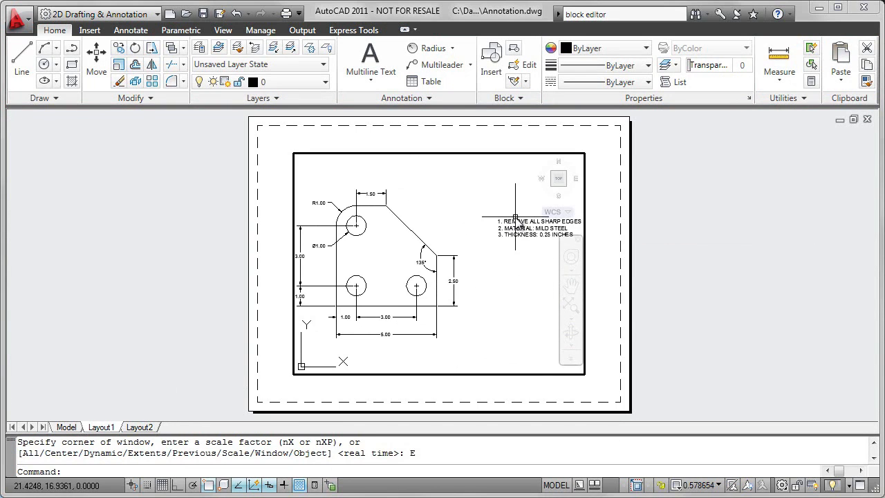
pyautogui.click(571, 485)
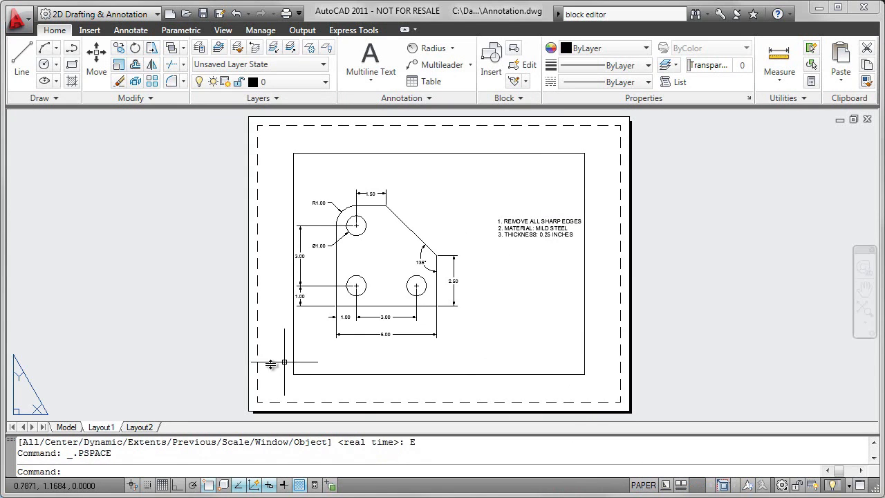
pyautogui.click(70, 427)
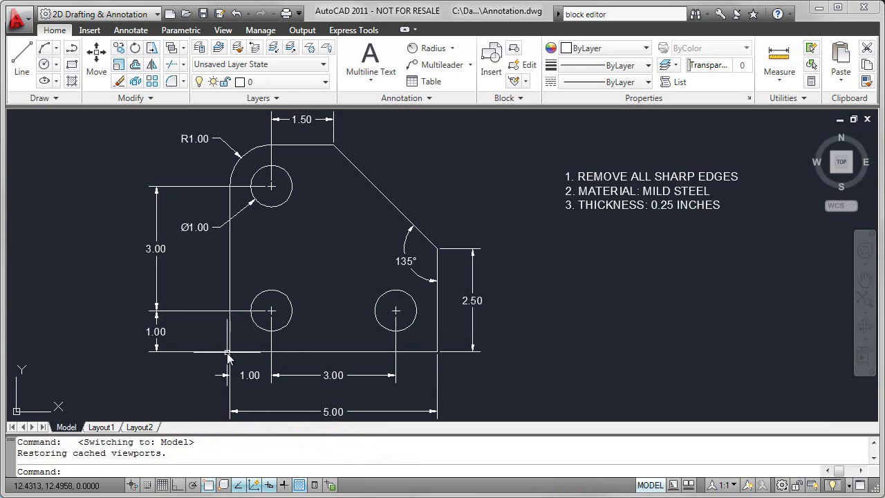